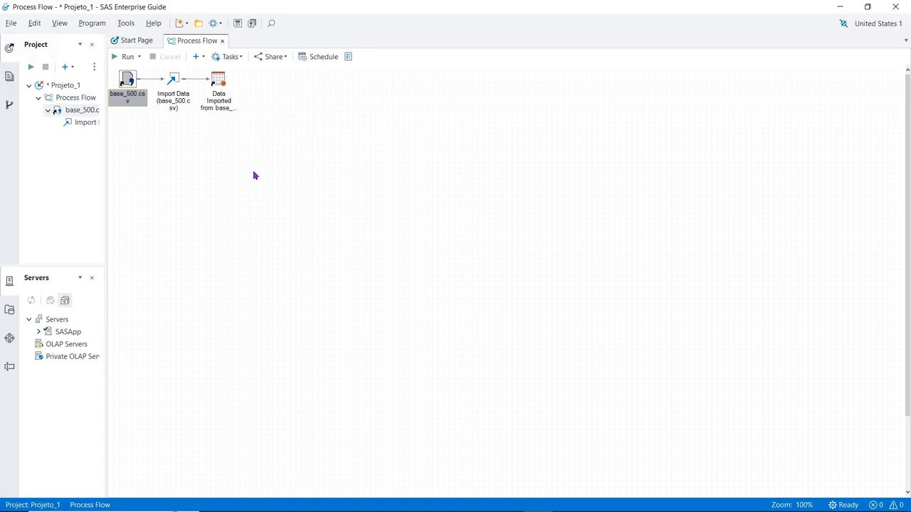
- Select the base_500.csv file, its Import Data task and the imported data in the process flow and run them together
click(182, 97)
right_click(177, 83)
click(342, 142)
drag(274, 116, 109, 71)
right_click(126, 83)
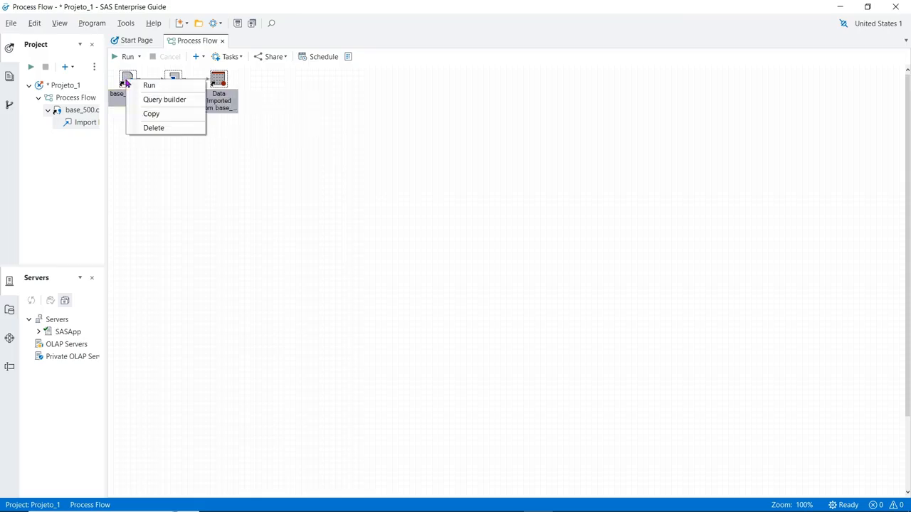
click(169, 85)
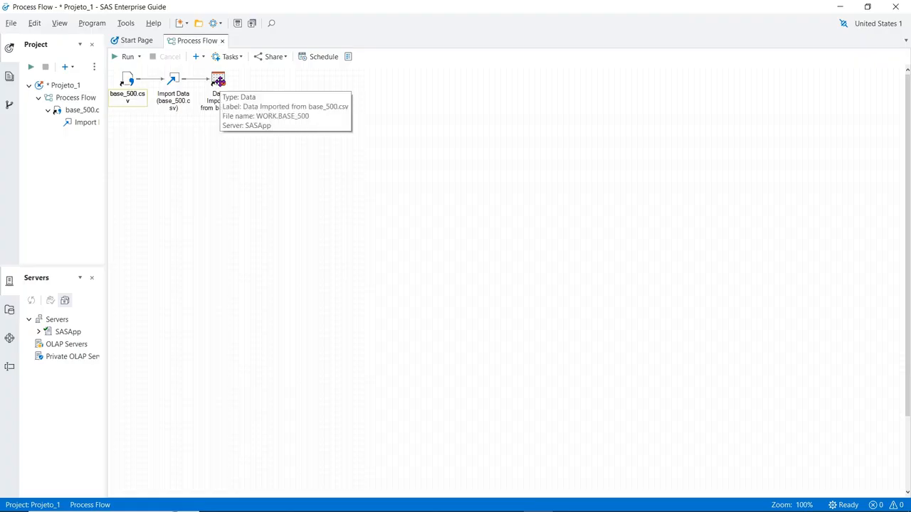
- Open the data imported from base_500.csv and look through its rows down to the last one and back
double_click(218, 80)
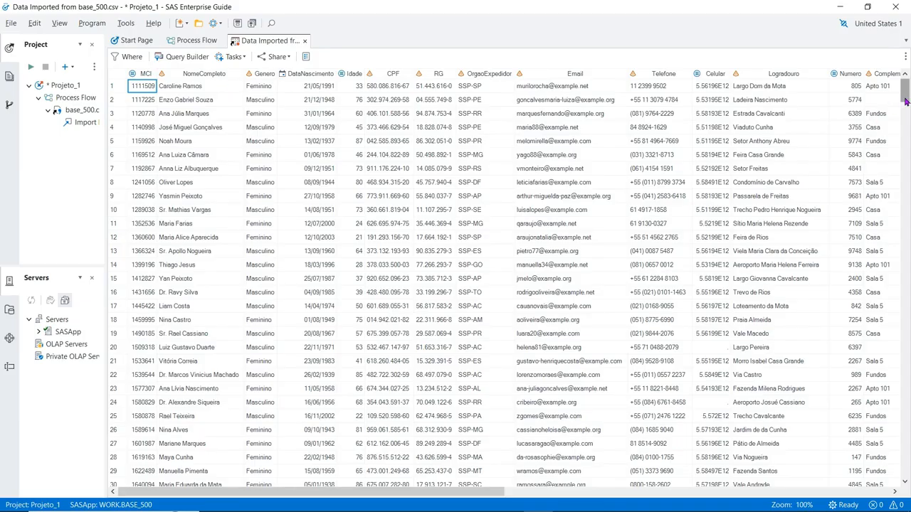
drag(900, 101, 905, 102)
drag(905, 102, 905, 475)
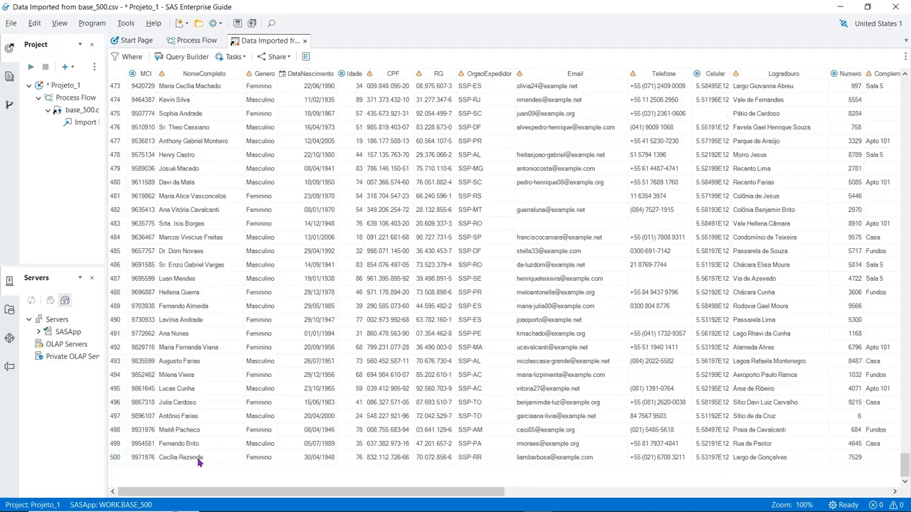
scroll(274, 252, up, 9)
drag(904, 442, 904, 82)
click(260, 168)
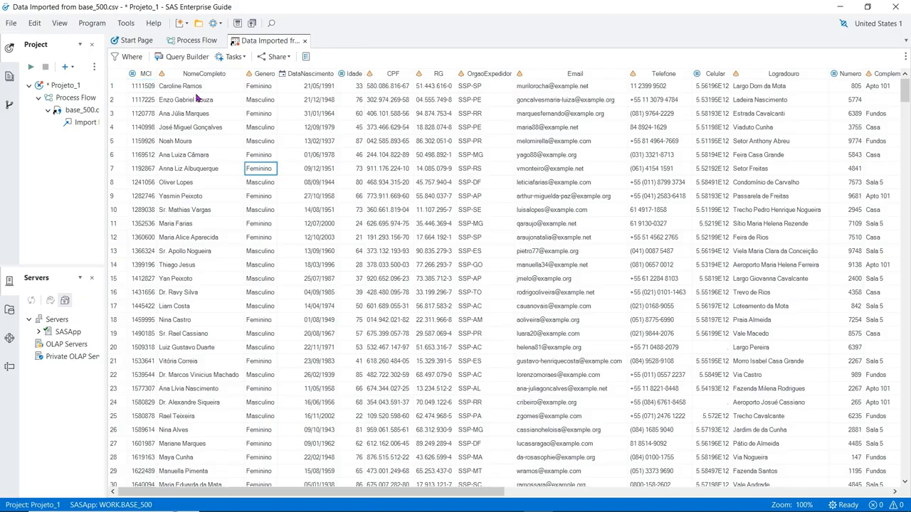
- Show the WHERE expression line for the table and examine the values in the Status column
click(131, 59)
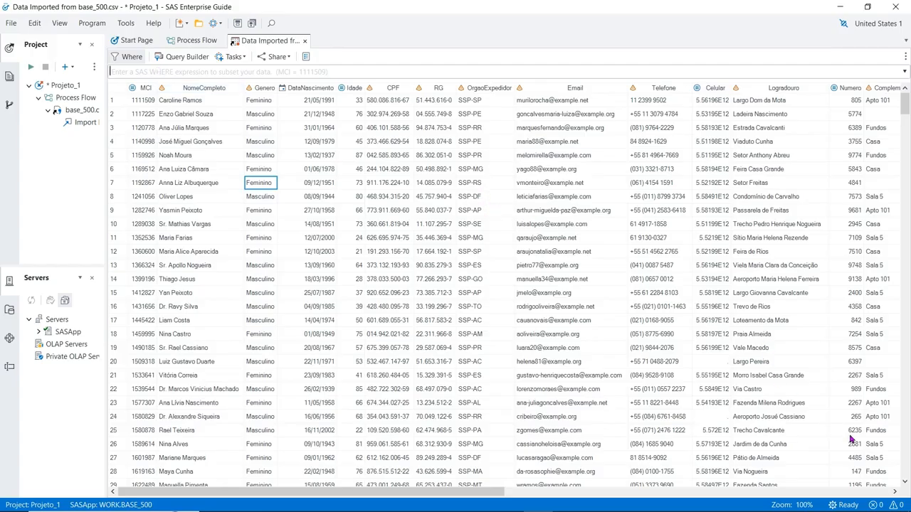
click(894, 490)
click(895, 491)
click(894, 491)
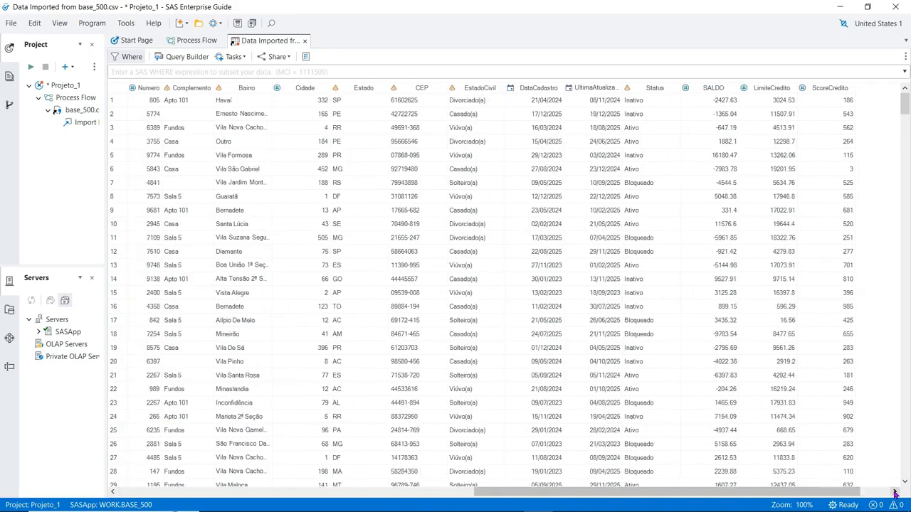
click(895, 491)
click(618, 91)
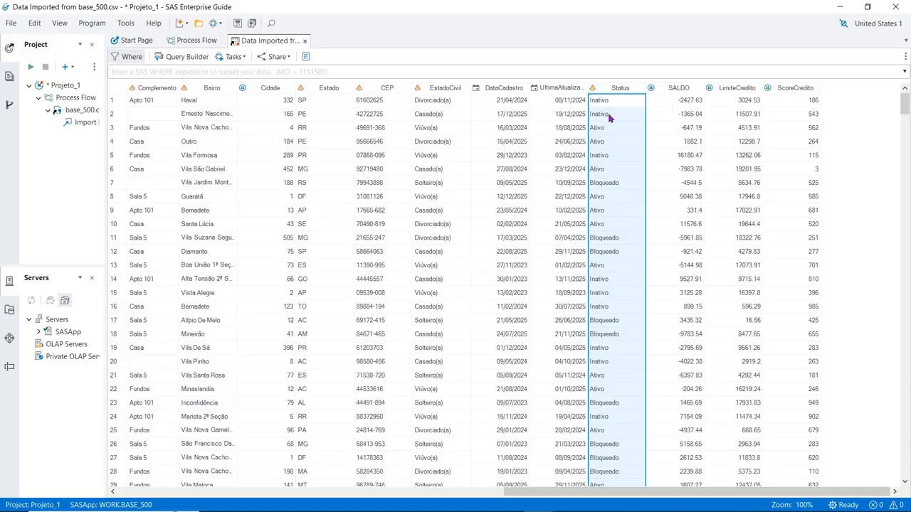
click(612, 116)
click(618, 132)
click(620, 182)
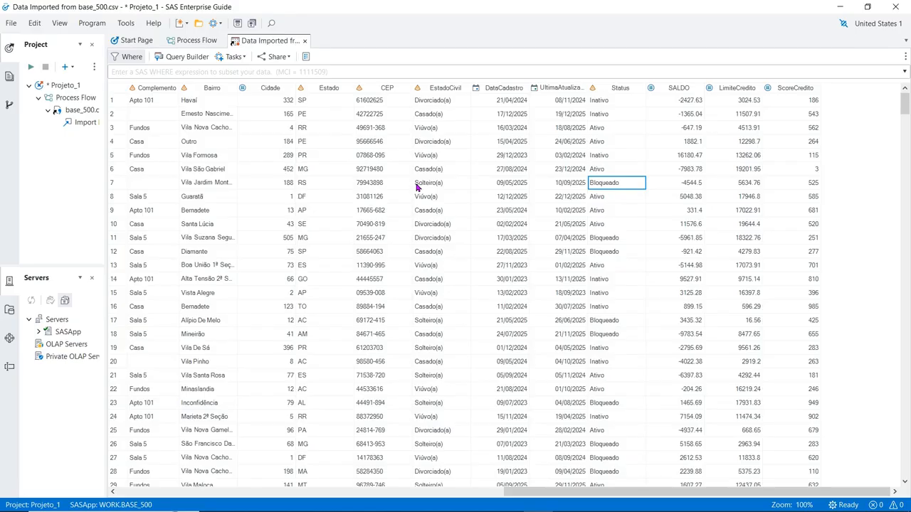
- Filter the table with the WHERE expression status = "Ativo" AND status = "Bloqueado"
click(306, 73)
text(status)
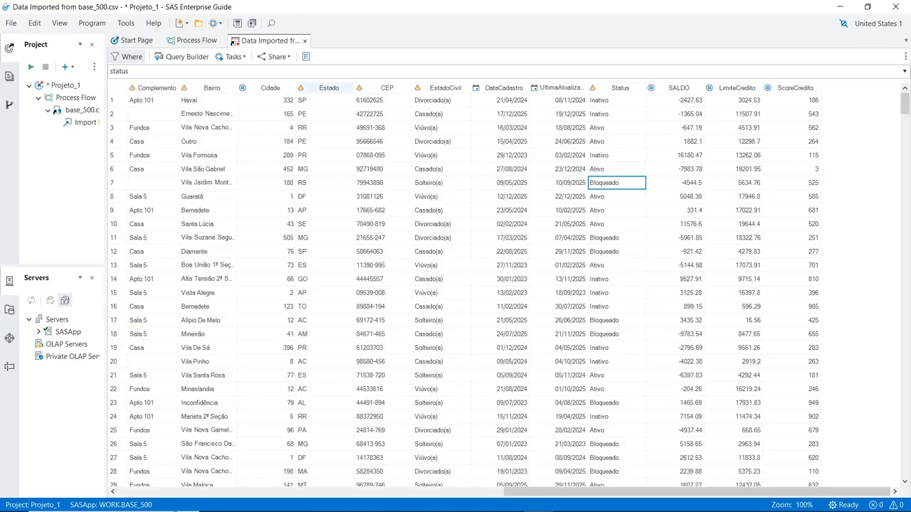
text( =)
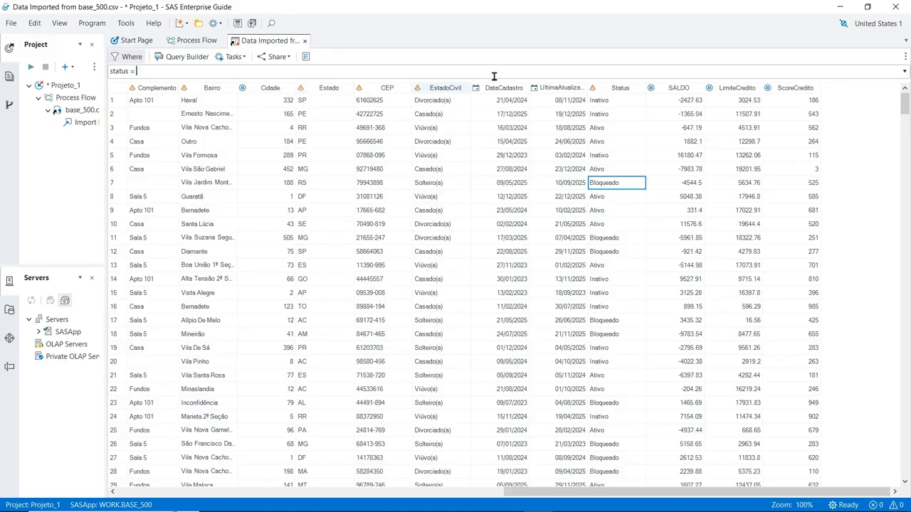
text( ')
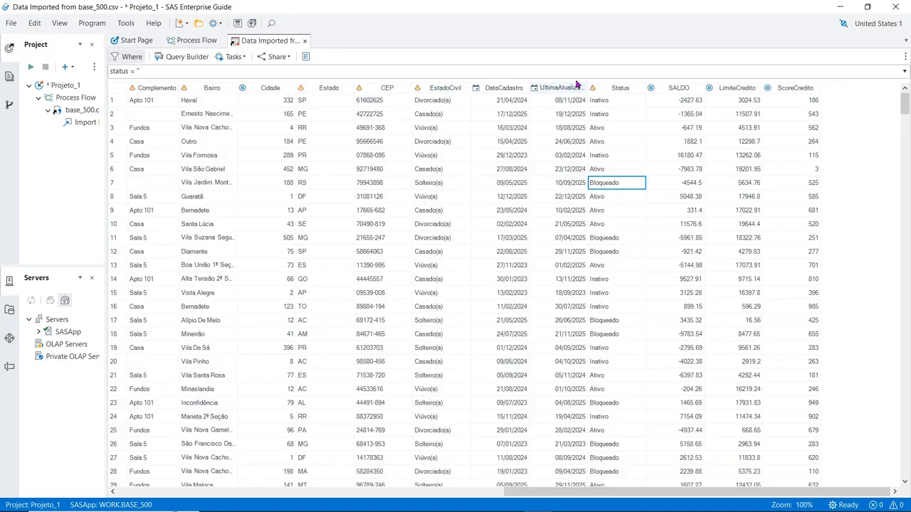
text(Ativo)
text( AND status = "Bloqueado")
key(Left)
key(Left)
key(Left)
key(Left)
key(BackSpace)
key(BackSpace)
text(ue)
key(End)
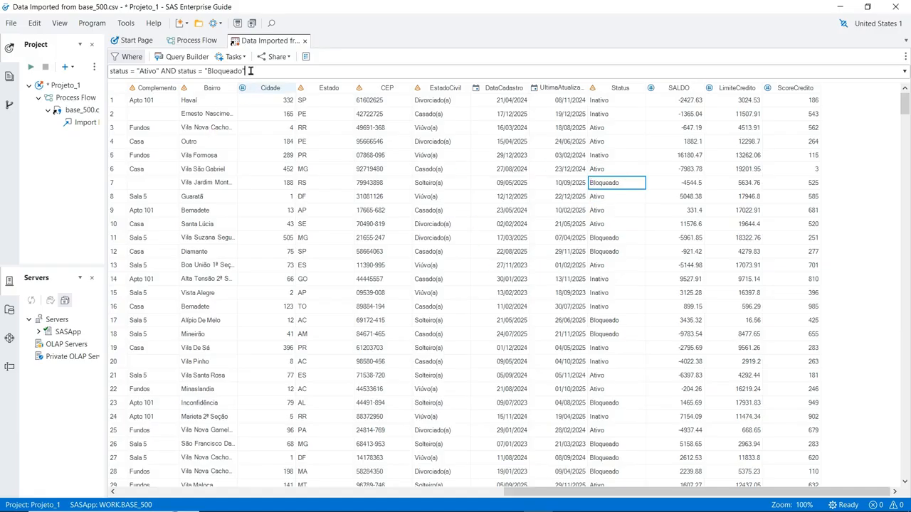
key(Return)
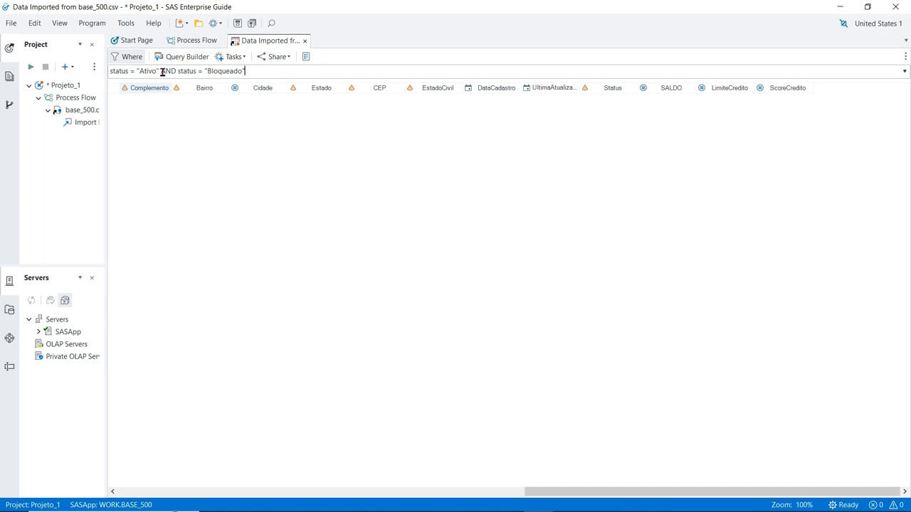
- Remove the AND condition, apply the filter status = "Ativo" and check the Status column
drag(161, 71, 267, 75)
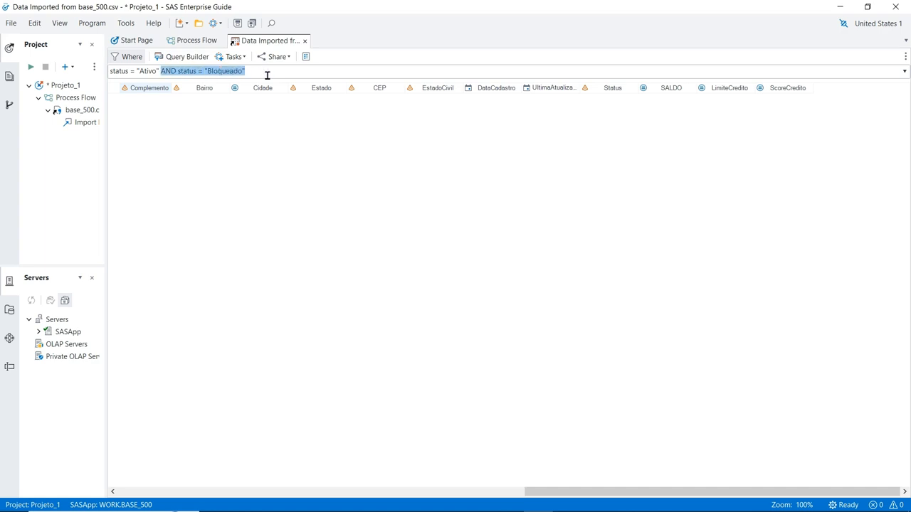
key(BackSpace)
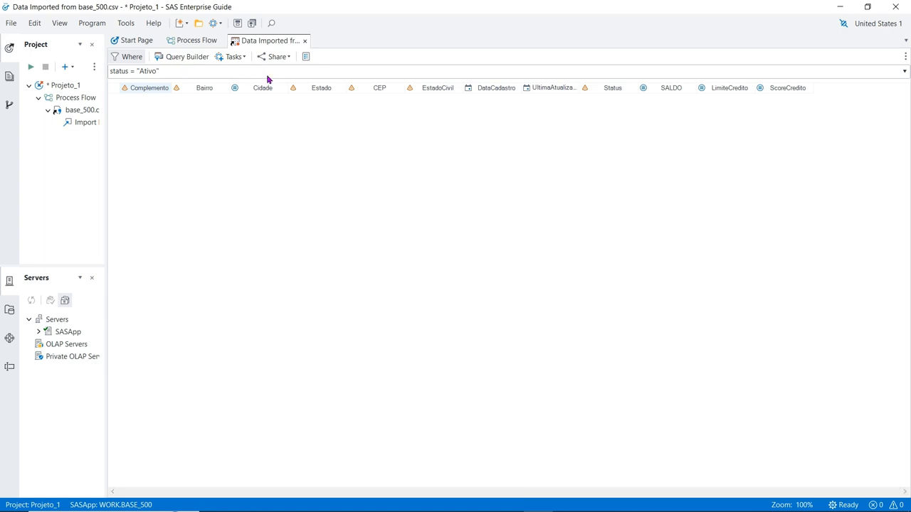
key(Return)
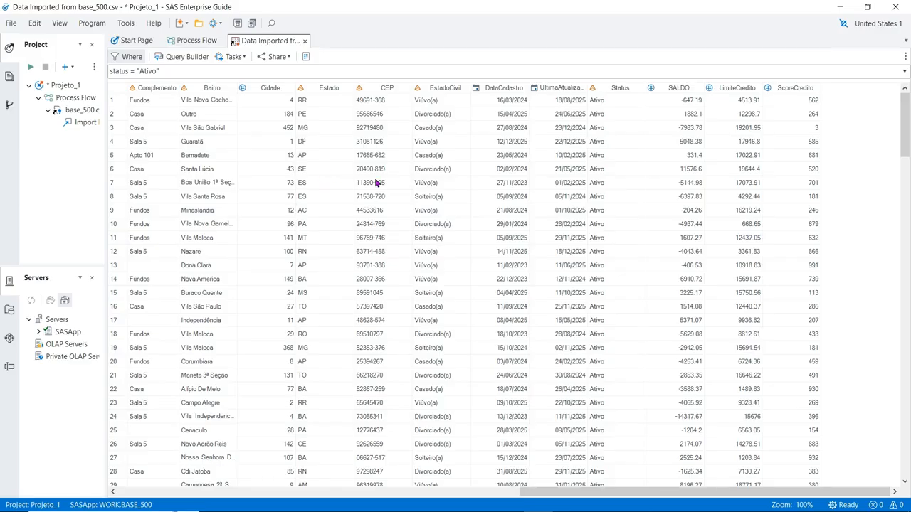
click(621, 88)
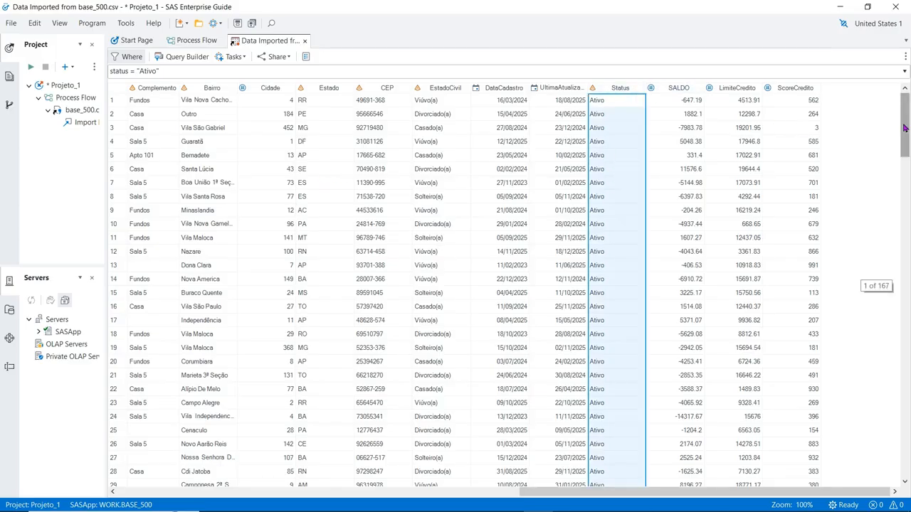
- Restore the combined expression, remove its "Ativo" condition and apply the filter status = "Bloqueado"
click(516, 71)
key(ctrl+z)
click(515, 71)
key(Left)
key(Left)
key(Left)
key(Left)
key(Left)
key(Left)
key(Left)
key(Left)
key(Left)
key(Left)
key(Left)
key(Left)
key(BackSpace)
key(BackSpace)
key(BackSpace)
key(BackSpace)
key(BackSpace)
key(BackSpace)
key(BackSpace)
key(BackSpace)
key(BackSpace)
key(BackSpace)
key(BackSpace)
key(BackSpace)
key(BackSpace)
key(BackSpace)
key(BackSpace)
key(BackSpace)
key(BackSpace)
key(BackSpace)
key(BackSpace)
key(BackSpace)
key(BackSpace)
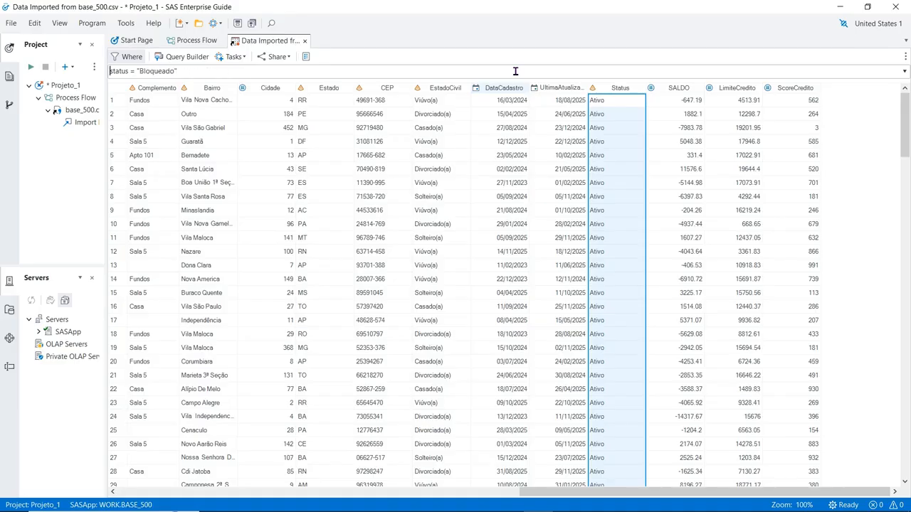
key(Return)
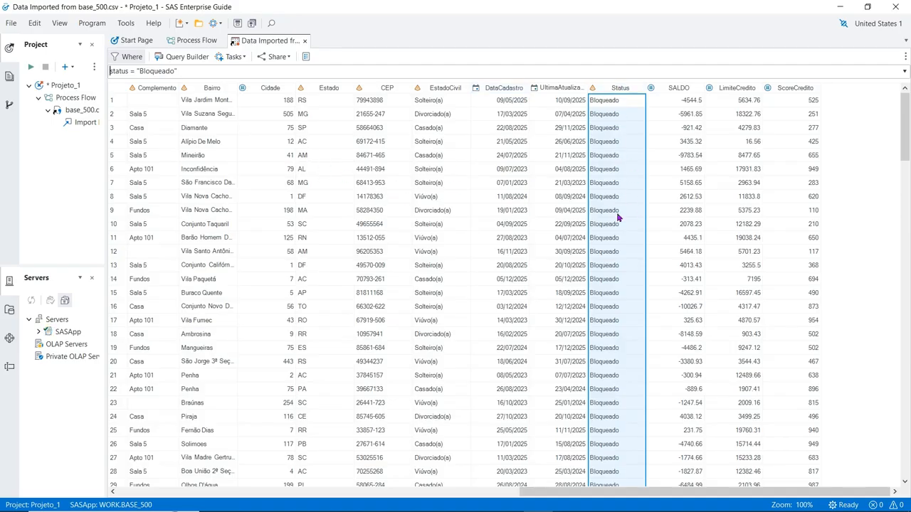
- Rewrite the filter expression as status = "Ativo" AND status = "Bloqueado" without applying it
click(403, 73)
key(Home)
text(status = "Ativo")
key(Return)
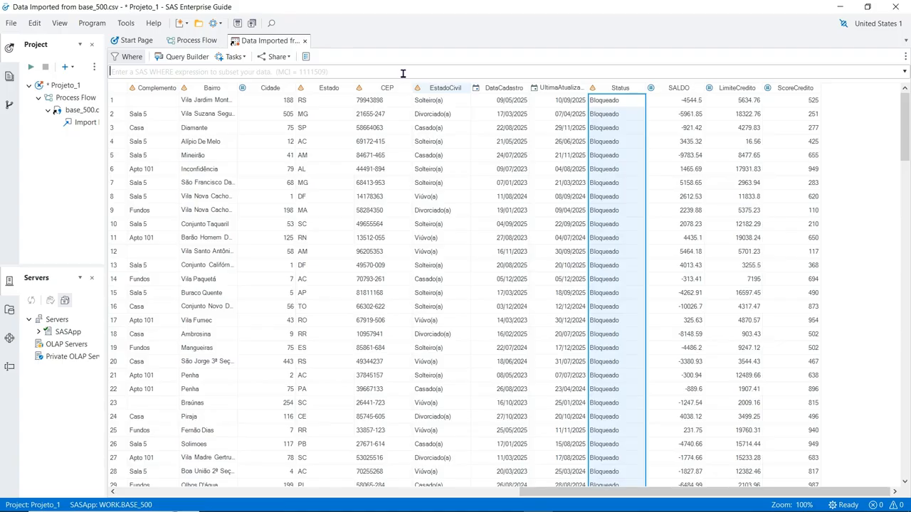
text(s)
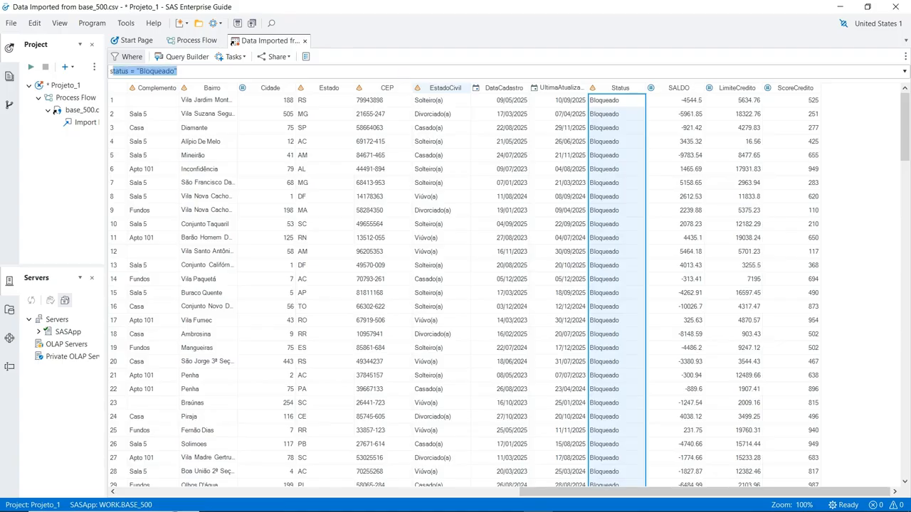
text(tatus = "Ativo" AN)
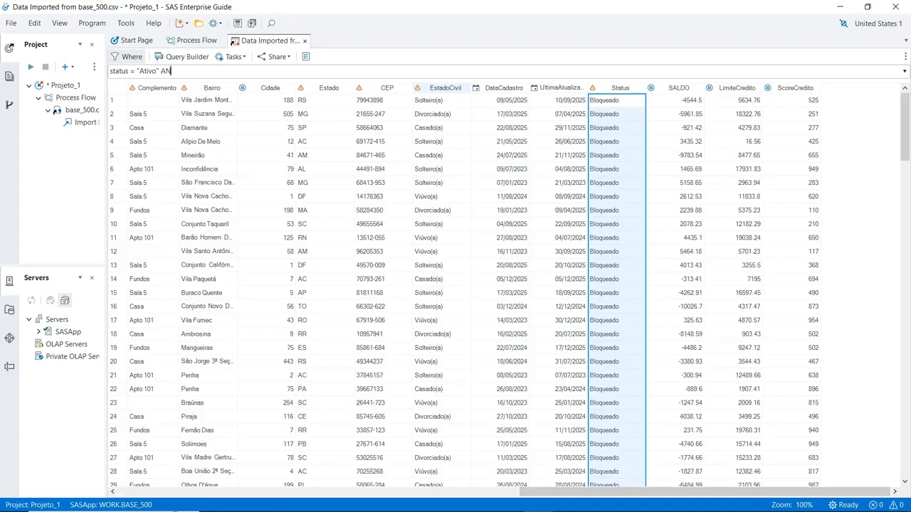
text(D)
key(Right)
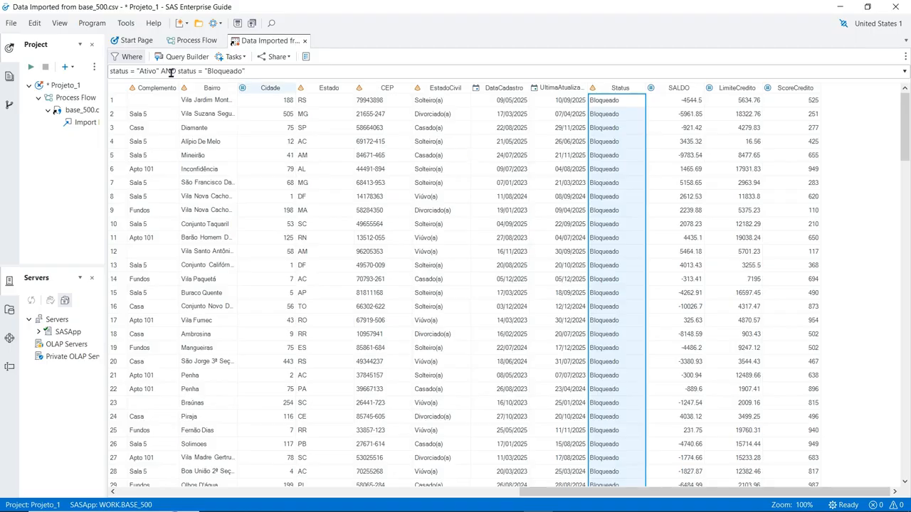
- Convert the expression to status IN ("Ativo", "Bloqueado"), apply it and check the Status column
click(602, 101)
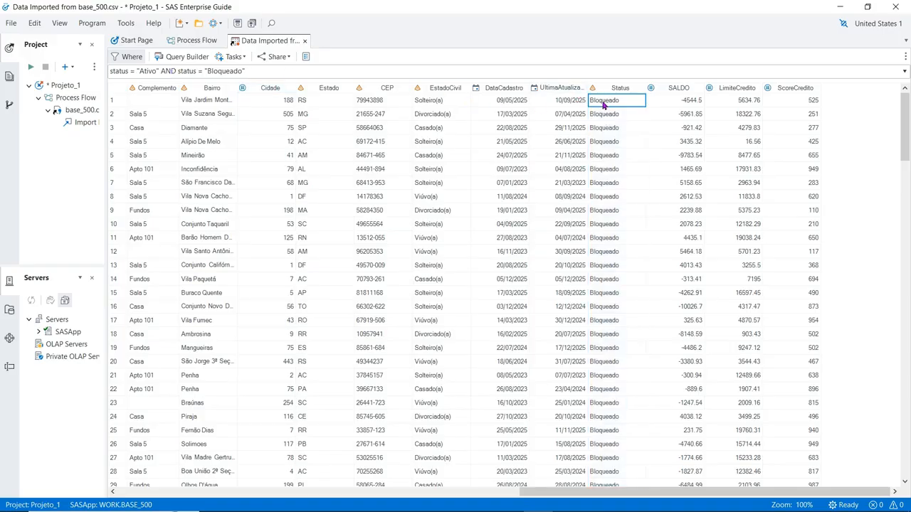
drag(111, 71, 284, 71)
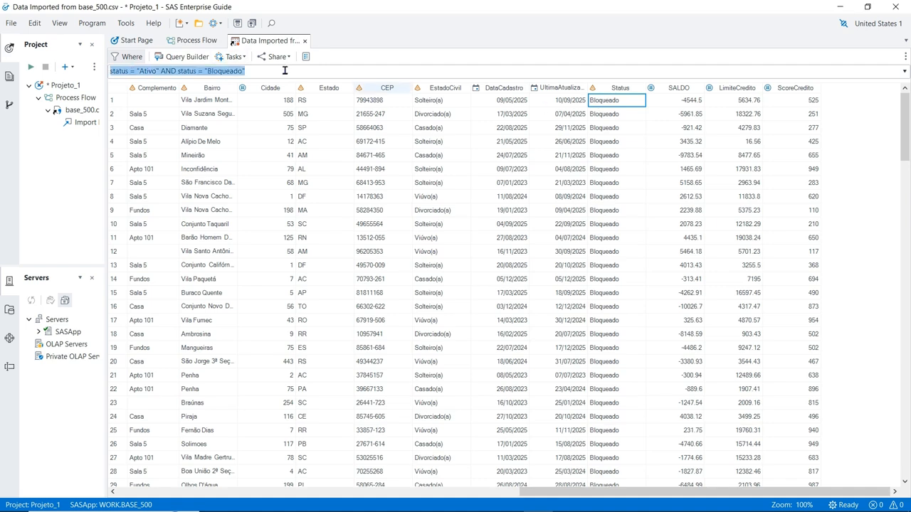
click(135, 73)
key(BackSpace)
key(BackSpace)
text(IN )
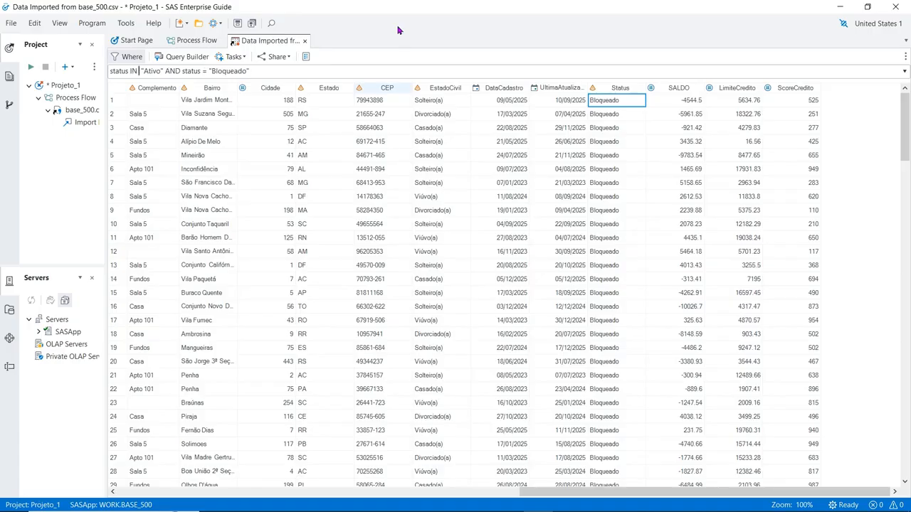
text(()
key(Right)
key(Right)
text())
key(Delete)
key(Delete)
key(Delete)
key(Delete)
key(Delete)
key(Delete)
key(Delete)
key(Delete)
key(Delete)
key(Delete)
key(Delete)
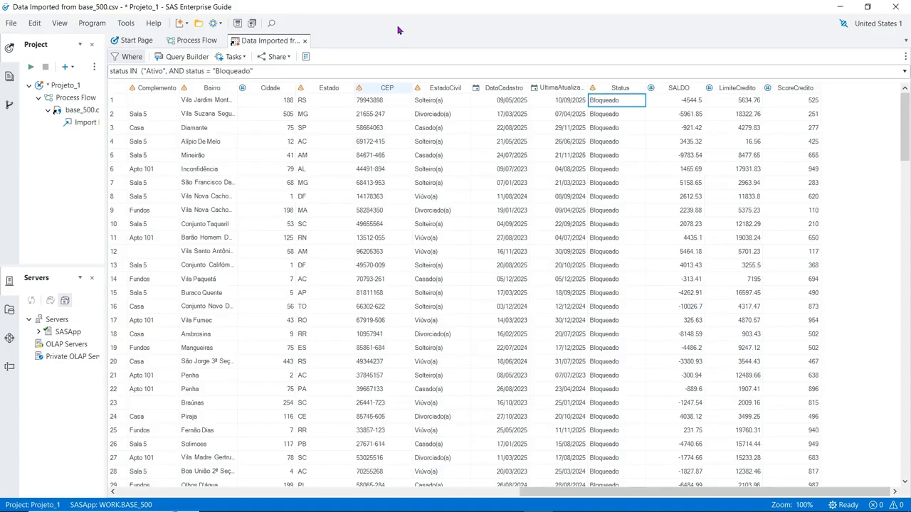
key(Delete)
key(Delete)
key(Delete)
text())
key(Return)
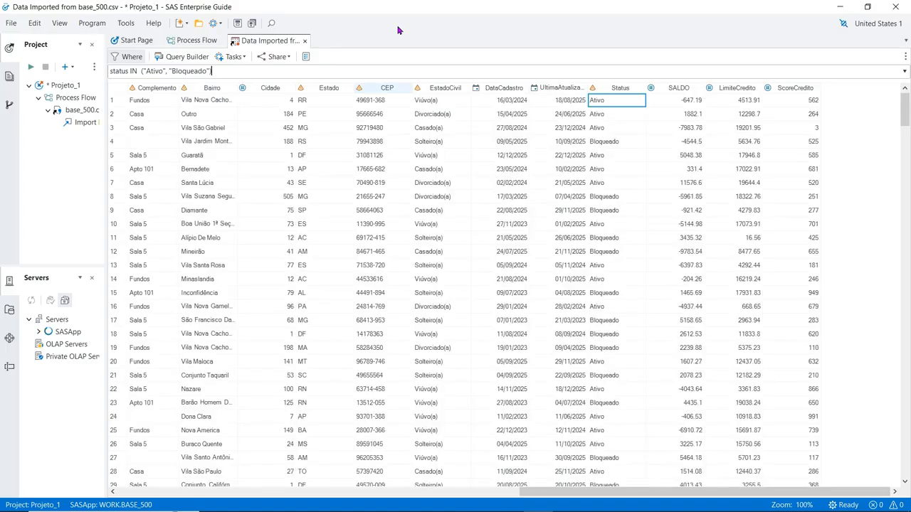
drag(904, 113, 904, 114)
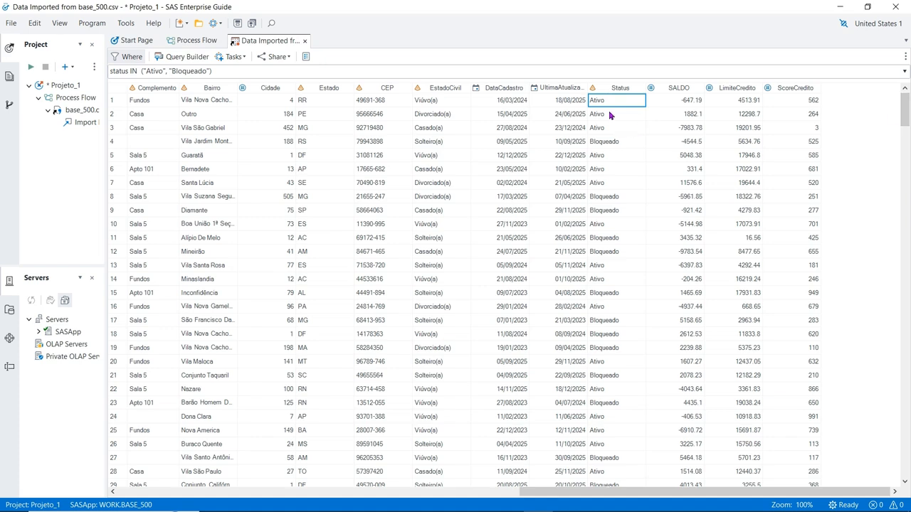
click(618, 88)
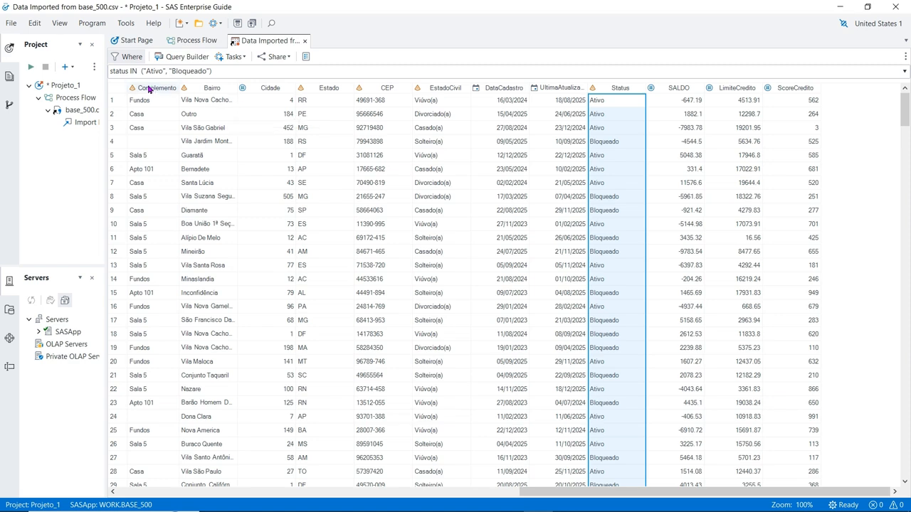
- Negate the filter to status NOT IN ("Ativo", "Bloqueado") and apply it
click(130, 72)
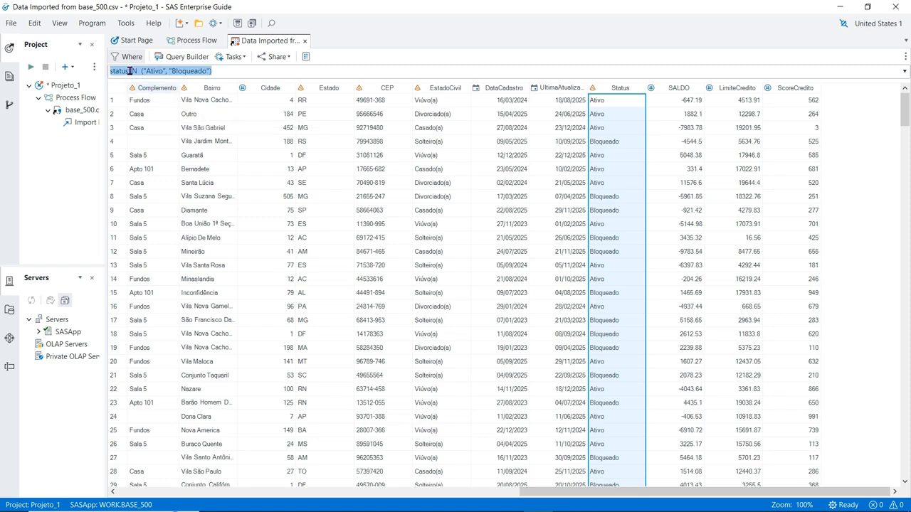
click(131, 71)
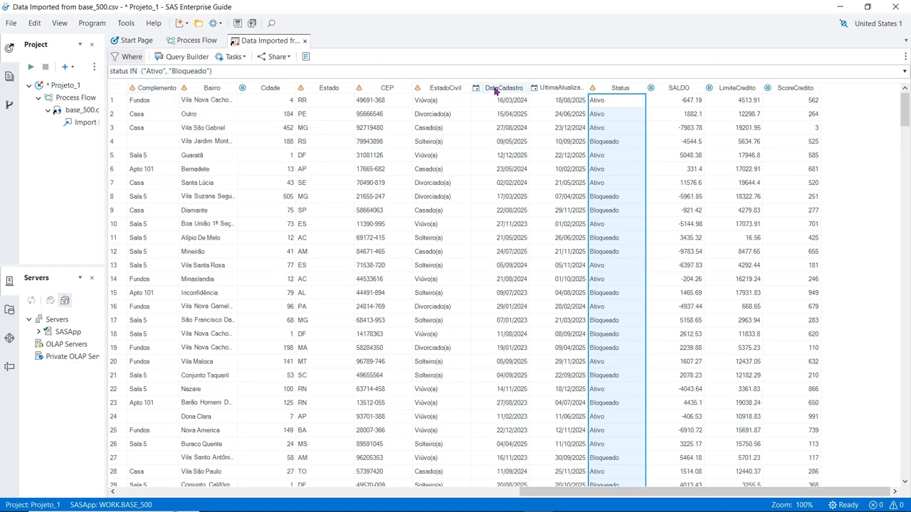
text(NOT)
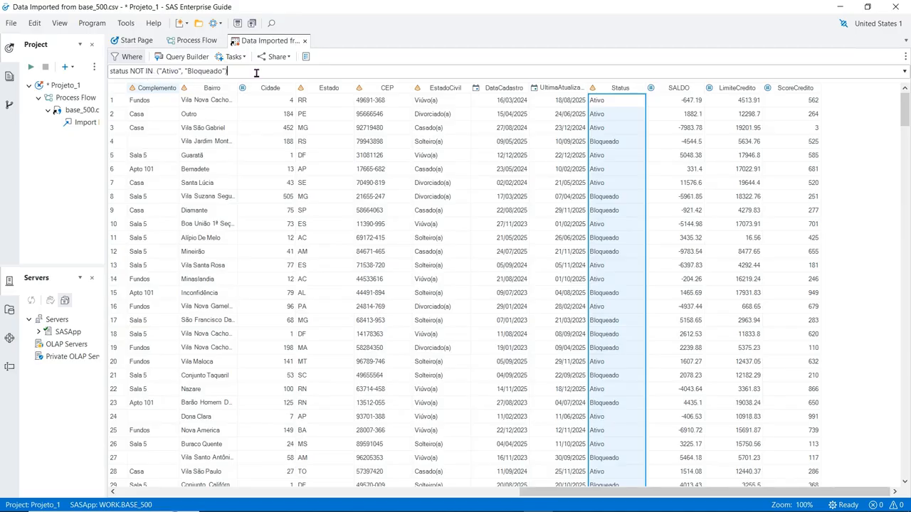
key(Return)
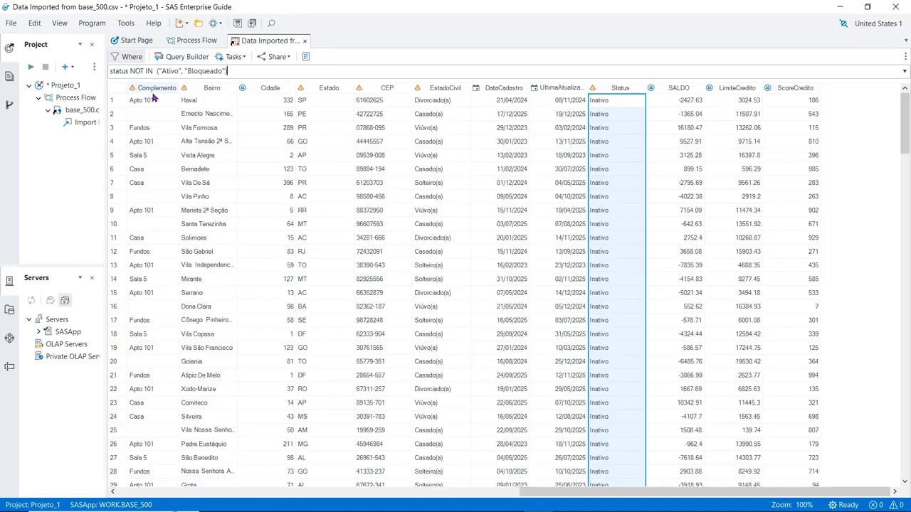
- Remove the negation from the filter, apply status IN ("Ativo", "Bloqueado") and check the number of filtered rows
click(143, 71)
key(BackSpace)
key(BackSpace)
key(BackSpace)
key(BackSpace)
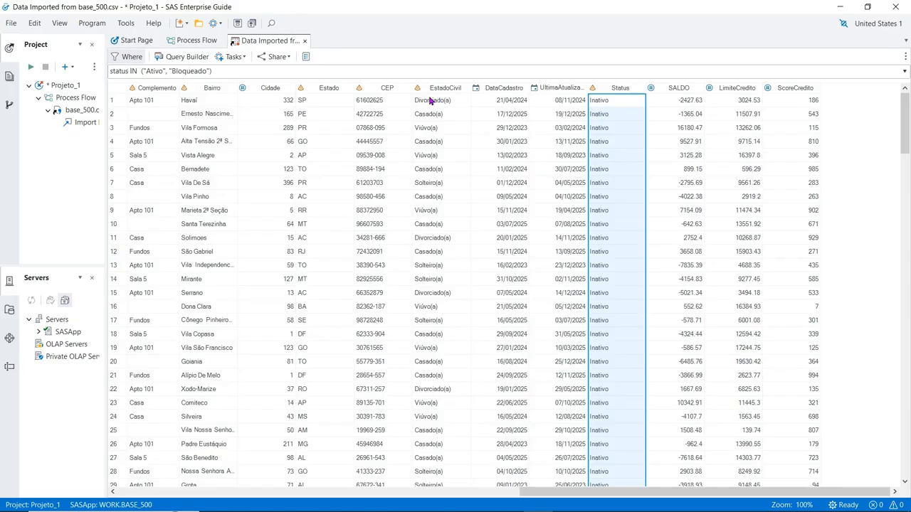
key(Return)
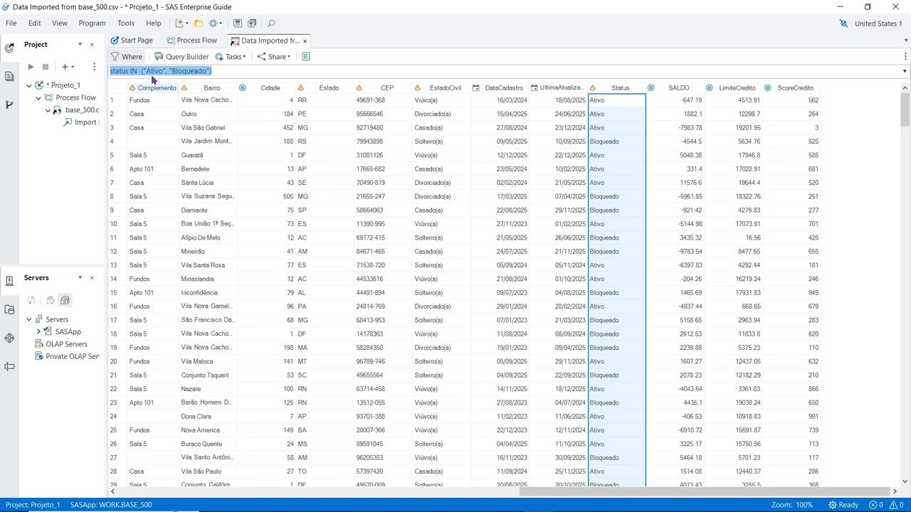
click(904, 126)
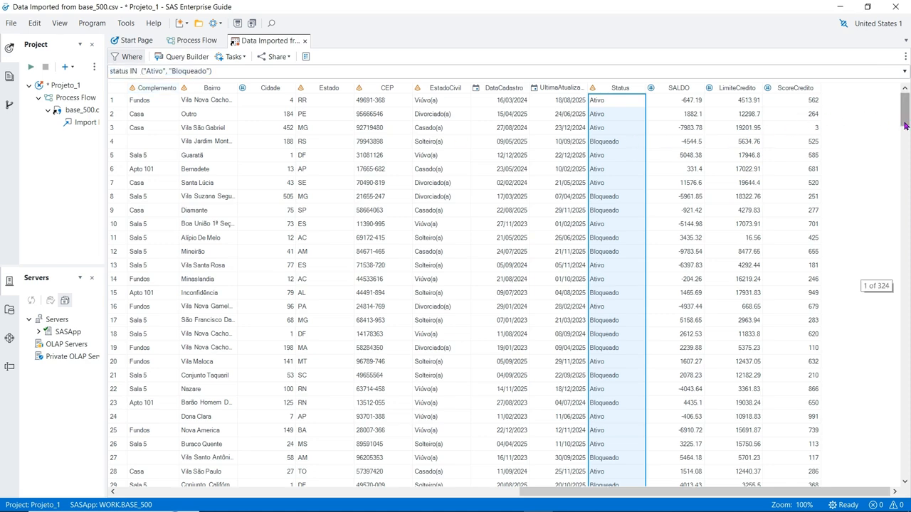
- Rewrite the filter as status = "Ativo" OR status ="Bloqueado", apply it and check the number of filtered rows
click(142, 71)
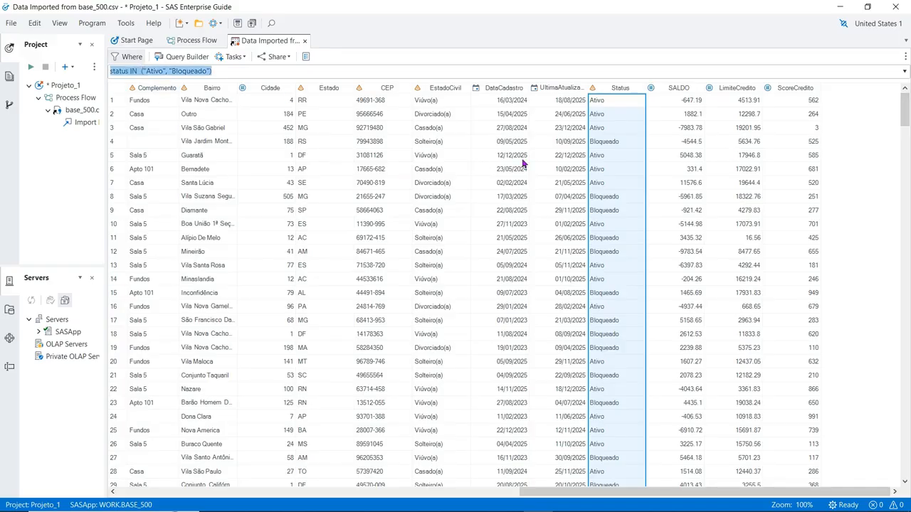
key(Right)
key(Left)
key(Left)
key(Left)
key(Left)
key(Left)
key(Left)
key(Left)
key(Left)
key(Left)
key(Left)
key(Left)
key(Left)
key(Left)
key(Left)
key(Left)
key(Left)
key(Left)
key(Left)
key(Left)
key(Left)
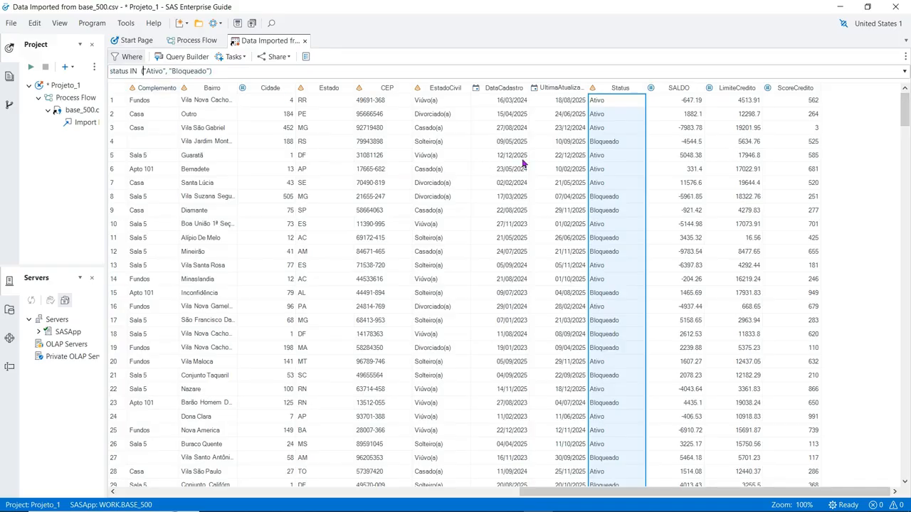
key(BackSpace)
key(BackSpace)
key(BackSpace)
key(BackSpace)
text(=)
key(Right)
key(Right)
key(Delete)
text(OR sta)
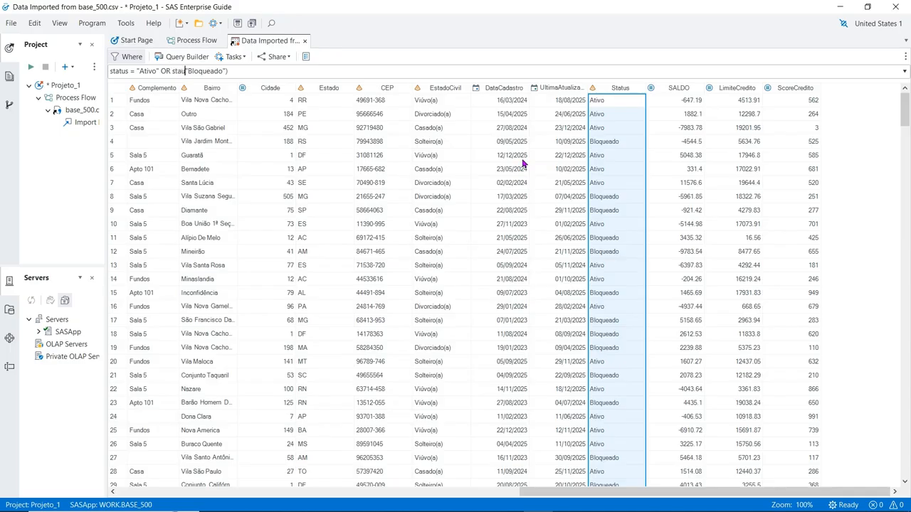
text(tus =)
key(End)
key(BackSpace)
key(Return)
click(905, 112)
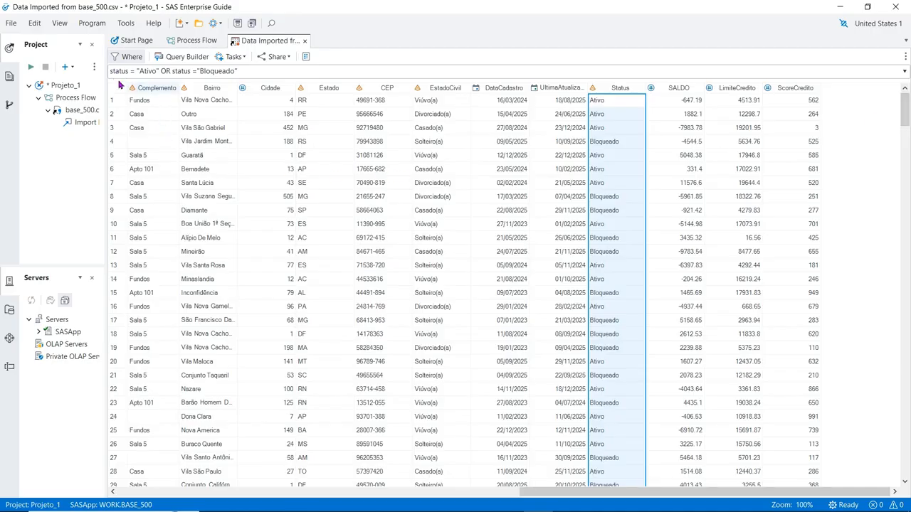
- Convert the OR expression back to status IN ("Ativo", "Bloqueado") without applying it
click(168, 72)
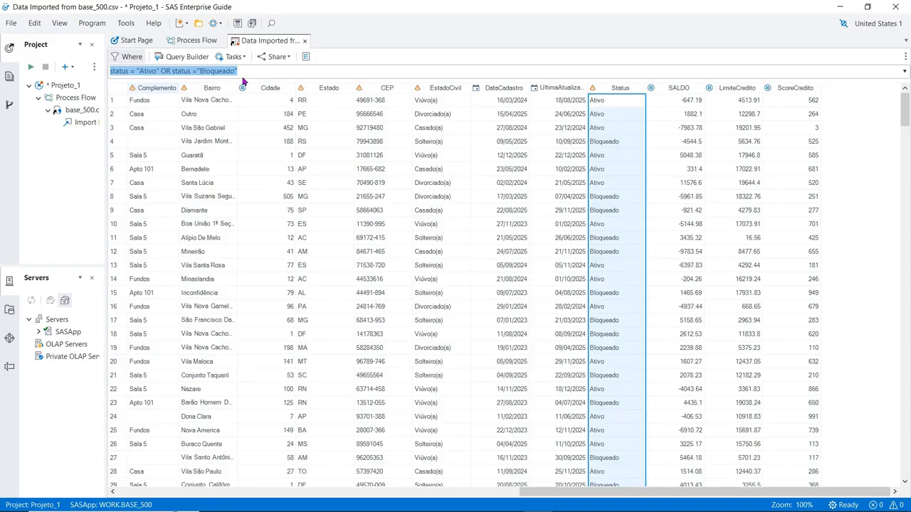
click(136, 72)
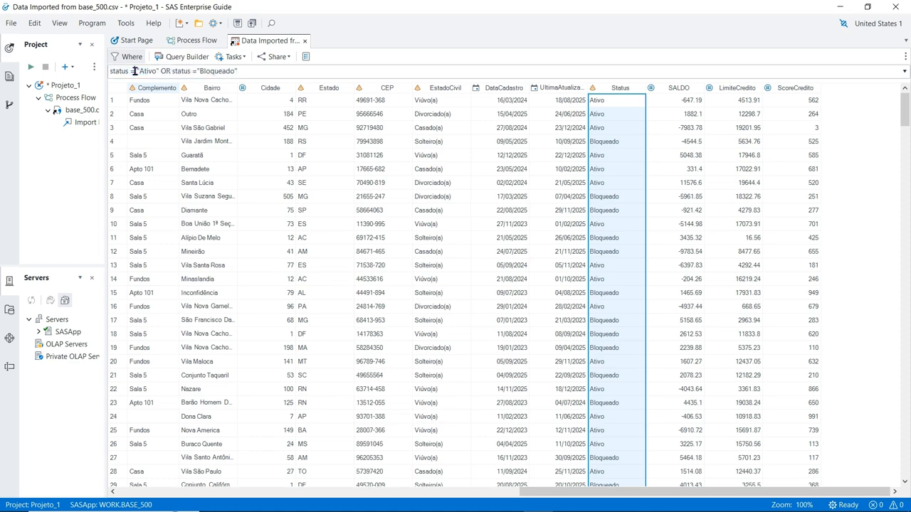
key(BackSpace)
text(IN)
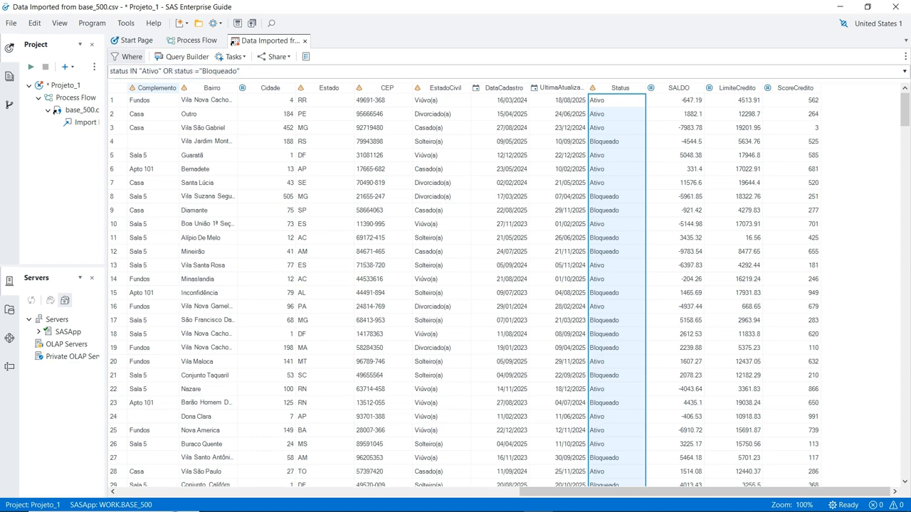
text( ()
key(Right)
key(Right)
key(Right)
key(Right)
key(Right)
key(Right)
key(Right)
key(Delete)
key(Delete)
key(Delete)
key(Delete)
key(Delete)
key(Delete)
key(Delete)
key(Delete)
key(Delete)
key(Delete)
key(Delete)
key(Delete)
text(,)
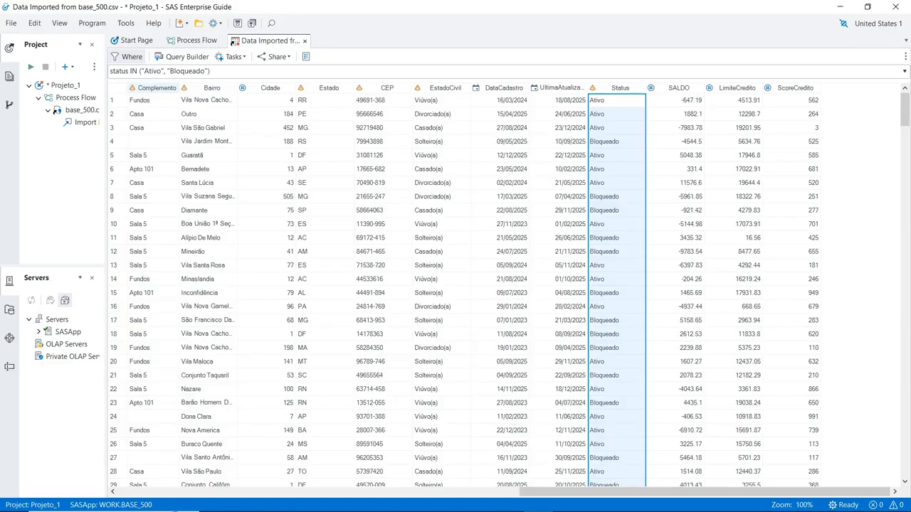
- Replace the status expression with estado = "SE" and apply the filter
key(BackSpace)
key(BackSpace)
key(BackSpace)
key(BackSpace)
key(BackSpace)
key(BackSpace)
key(BackSpace)
key(BackSpace)
key(BackSpace)
key(BackSpace)
key(BackSpace)
key(BackSpace)
key(BackSpace)
key(BackSpace)
key(BackSpace)
key(BackSpace)
key(BackSpace)
key(BackSpace)
key(BackSpace)
key(BackSpace)
text(estado)
text(= "SE")
key(Return)
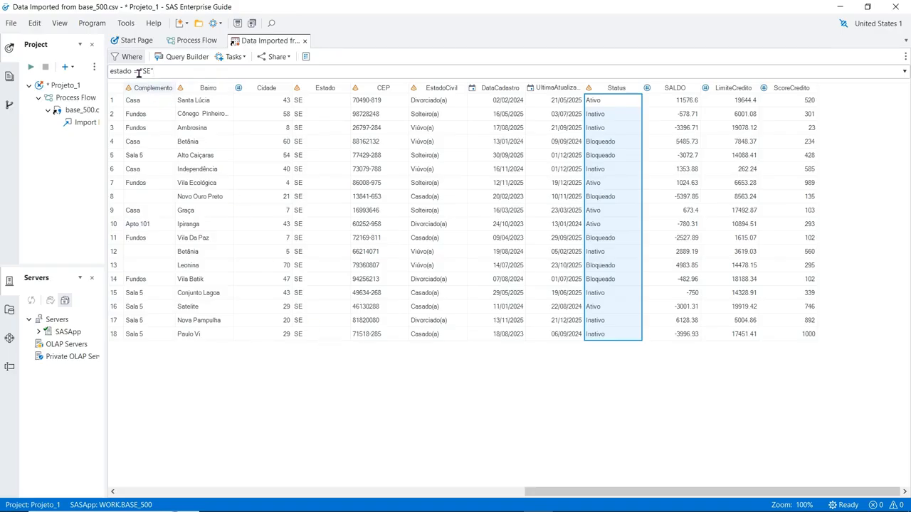
- Change the state filter to the list form estado in ("SE") and apply it
key(BackSpace)
text(in)
key(Right)
text(("SE"))
key(Return)
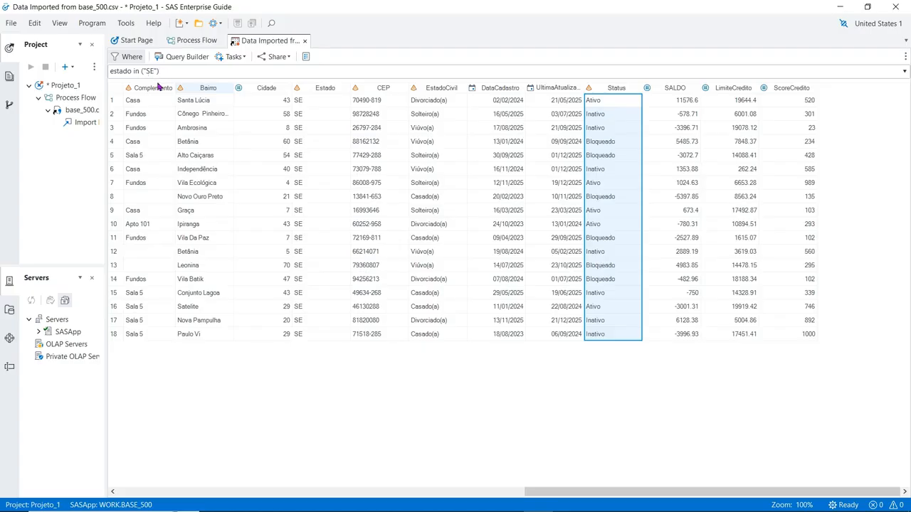
- Negate the state filter to estado NOT in ("SE"), apply it and check the number of filtered rows
click(186, 72)
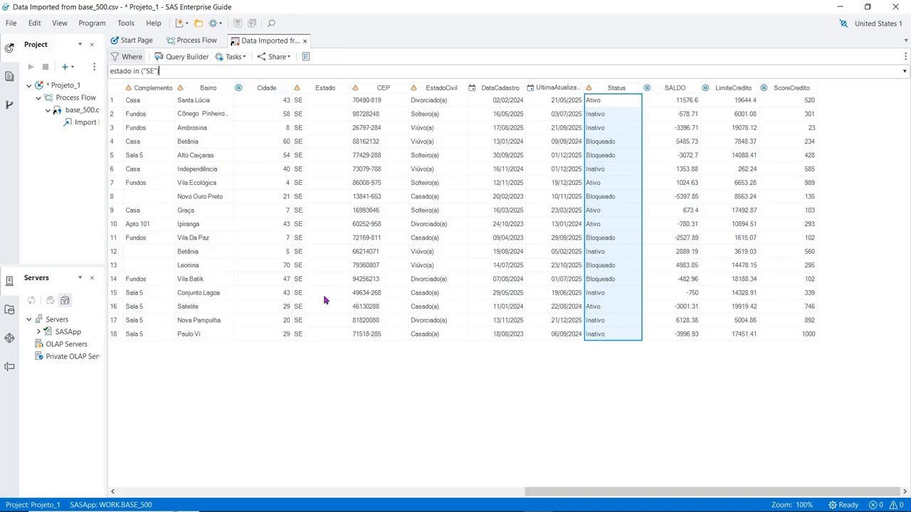
click(133, 70)
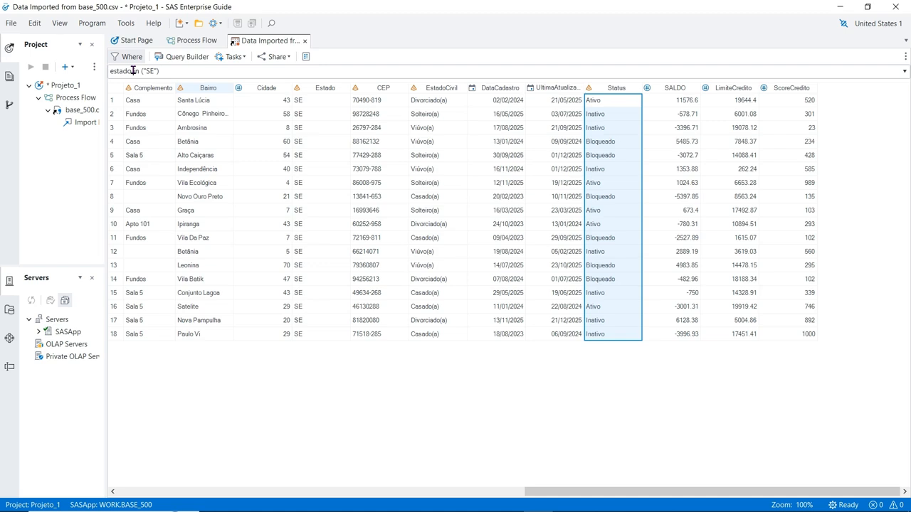
text(NOT)
click(186, 70)
key(Return)
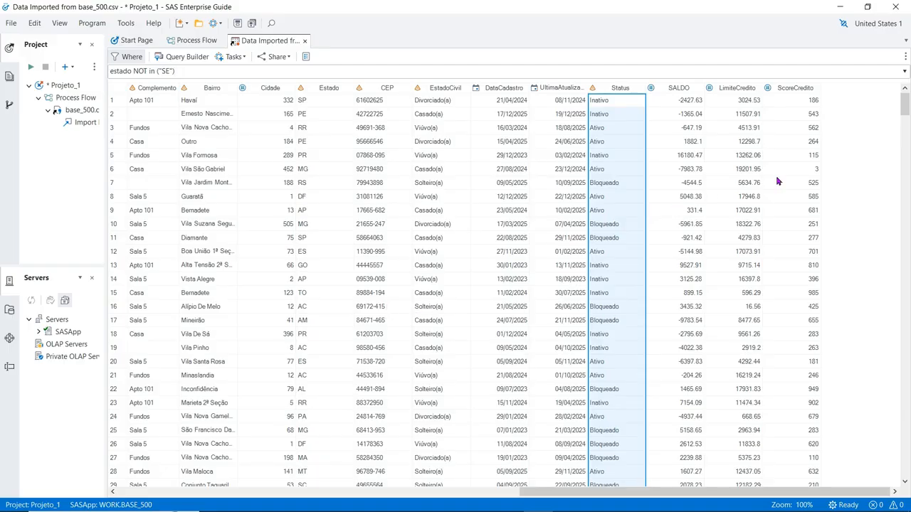
drag(903, 106, 903, 106)
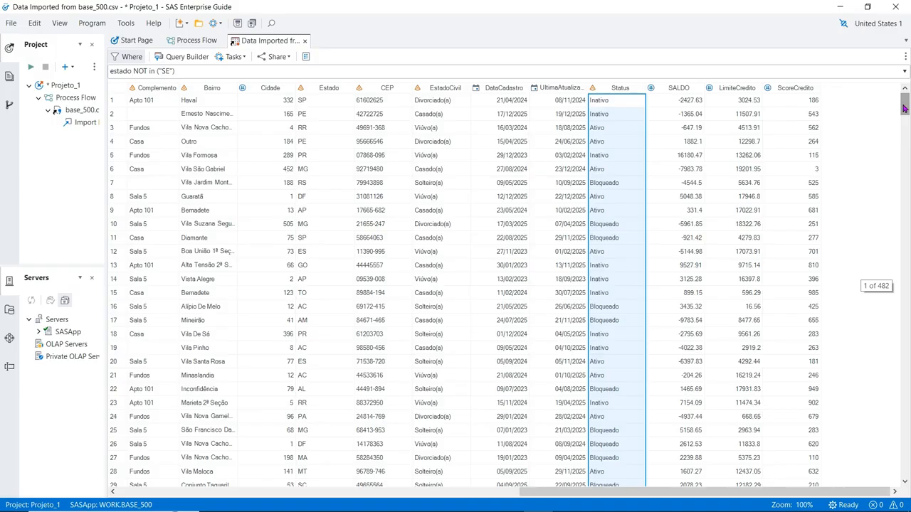
drag(902, 106, 903, 109)
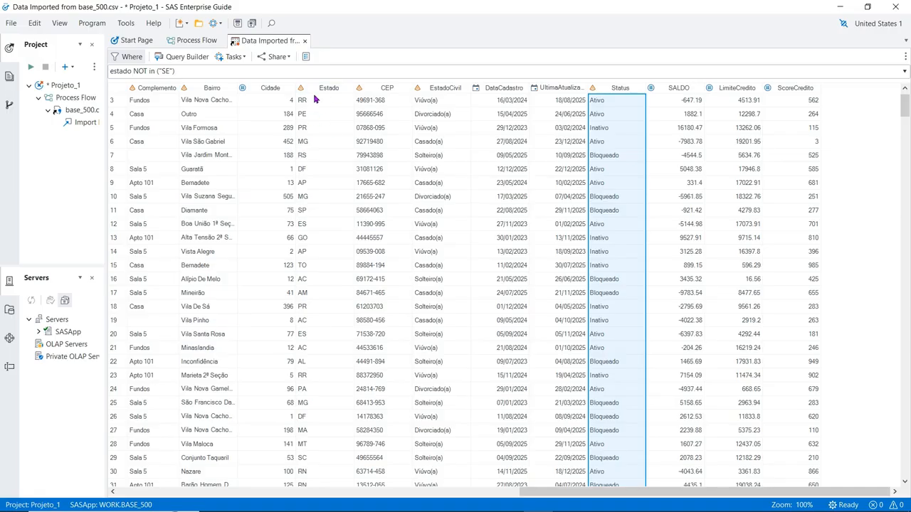
- Try to filter the table by registration year with YEAR(datacadastro) IN ("2025")
click(230, 71)
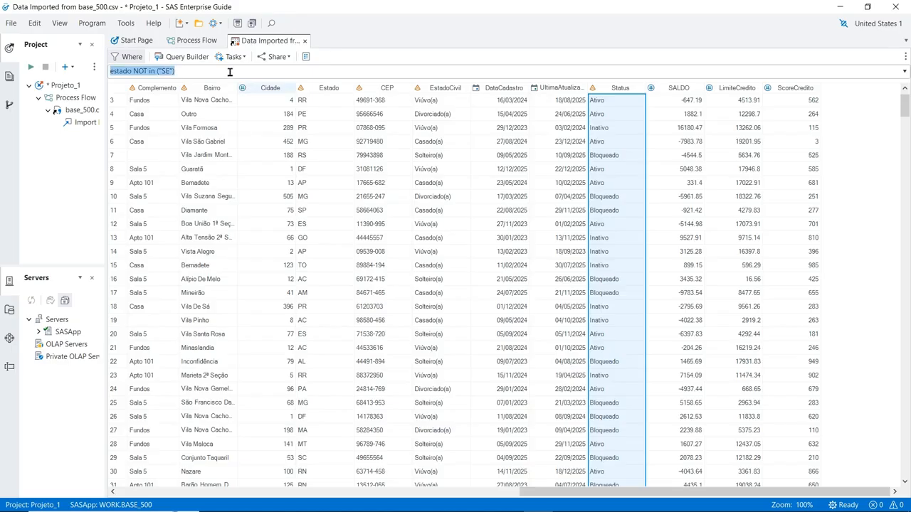
text(YEAR)
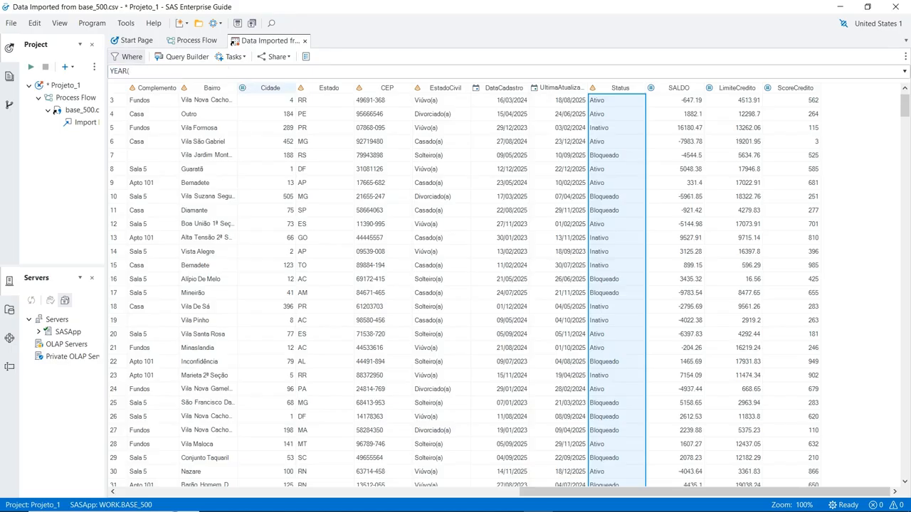
text((datacadastro) IN ("2025"))
key(Return)
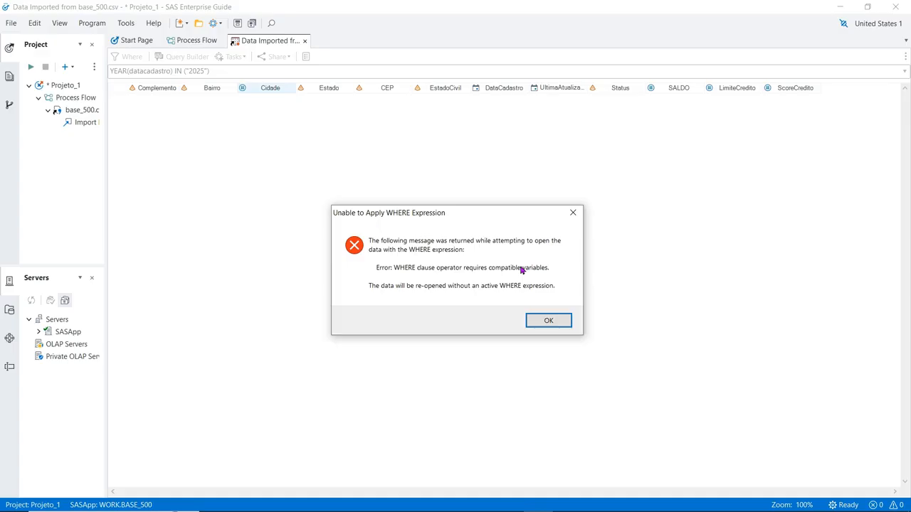
click(550, 321)
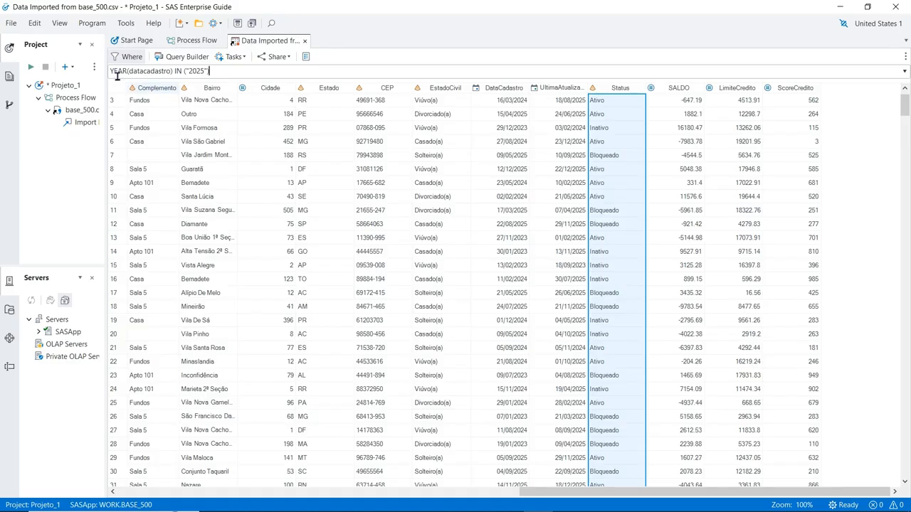
- Select the DataCadastro column, remove the quotes around the year and apply YEAR(datacadastro) IN (2025)
click(504, 89)
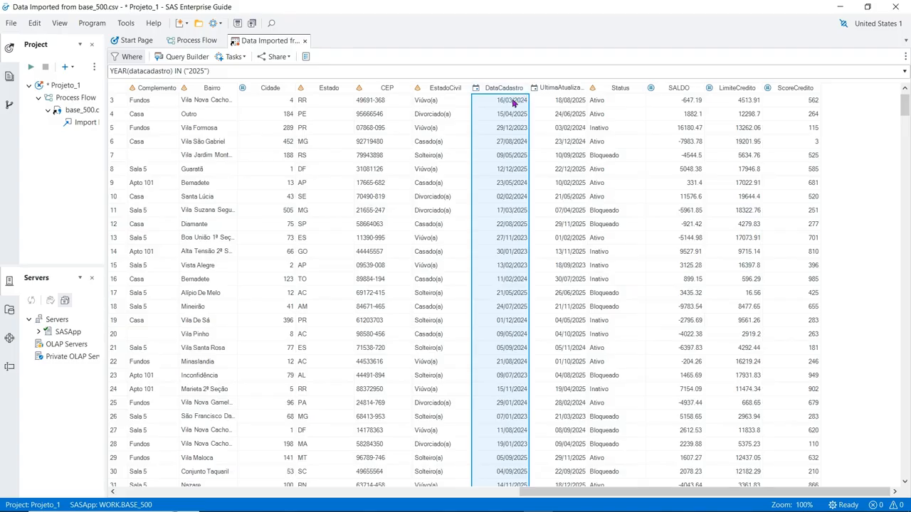
click(188, 71)
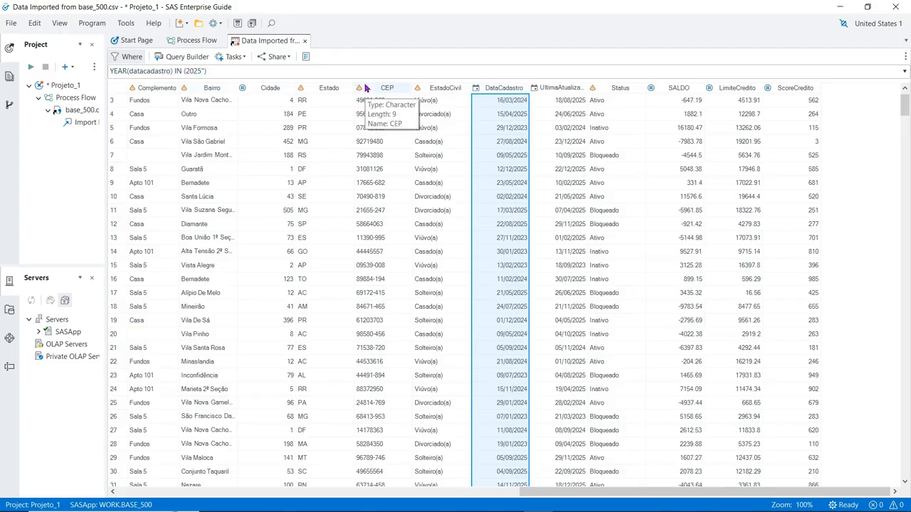
key(Delete)
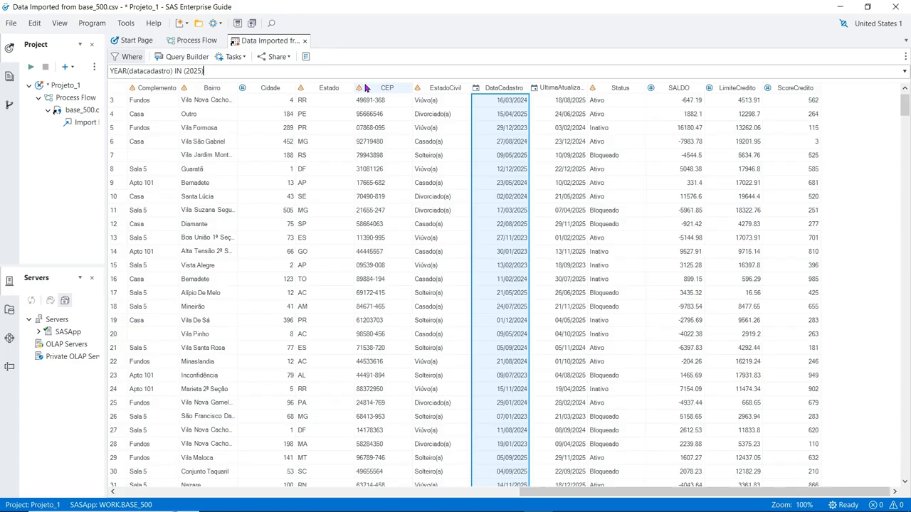
key(Return)
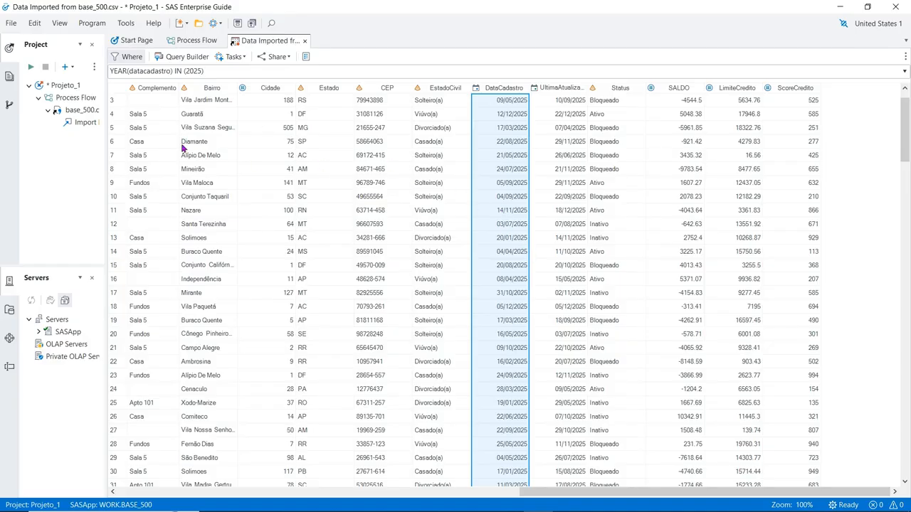
- Change the date filter to DAY(datacadastro) IN (1, 2, 3, 4, 5) and apply it
click(129, 73)
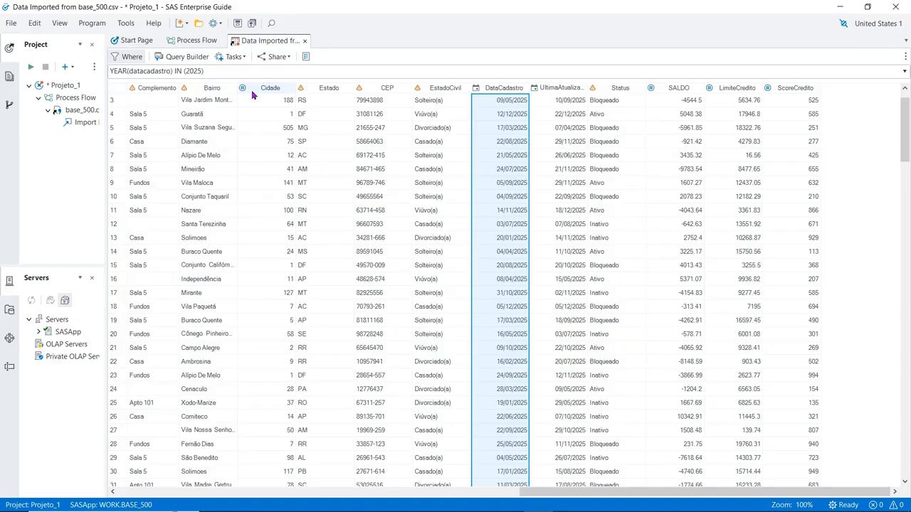
key(BackSpace)
key(BackSpace)
key(BackSpace)
key(BackSpace)
text(DAY)
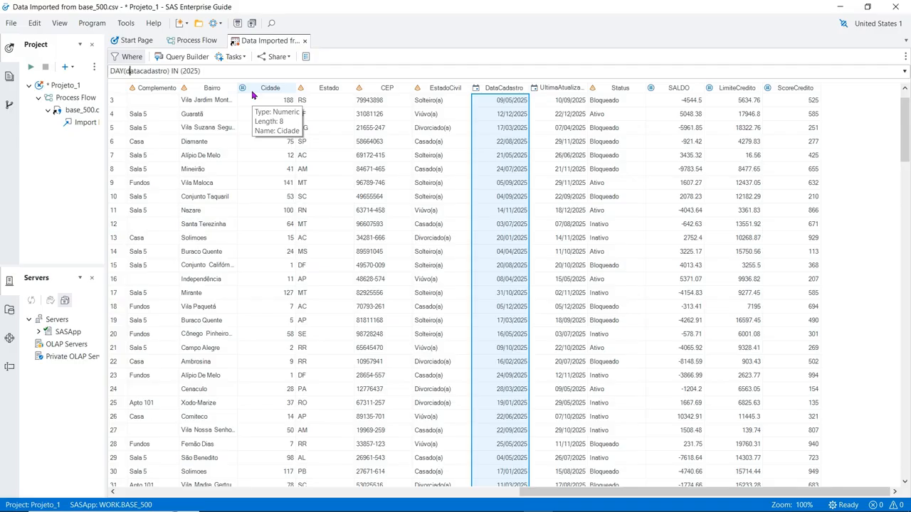
key(Right)
key(Right)
key(Right)
key(Right)
key(Right)
key(Right)
key(Right)
key(Right)
key(Right)
key(Right)
key(Right)
key(Right)
key(Right)
key(Right)
key(Right)
key(Right)
key(Right)
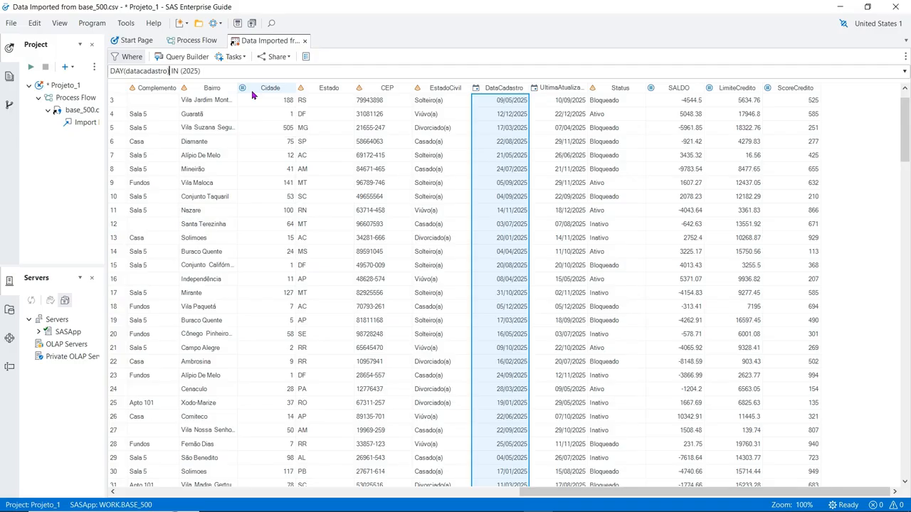
key(Right)
key(Right)
key(Delete)
key(Delete)
key(Delete)
key(Delete)
key(Delete)
text(1, 2, 3, 4, 5)
key(Return)
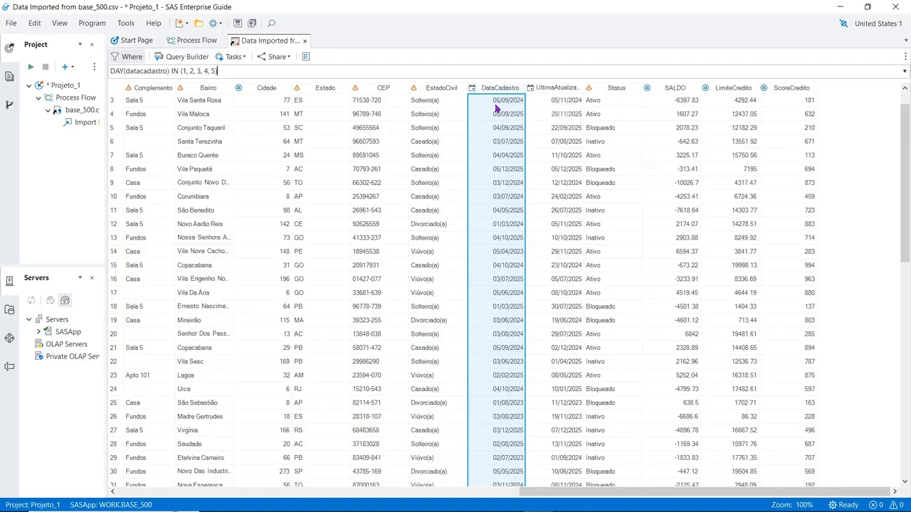
- Append the condition AND DAY(DATACADASTRO) IN (1,2,3,4,5) to the day filter and apply the combined expression
click(438, 74)
text(AND)
text( DAY)
text((DATACA)
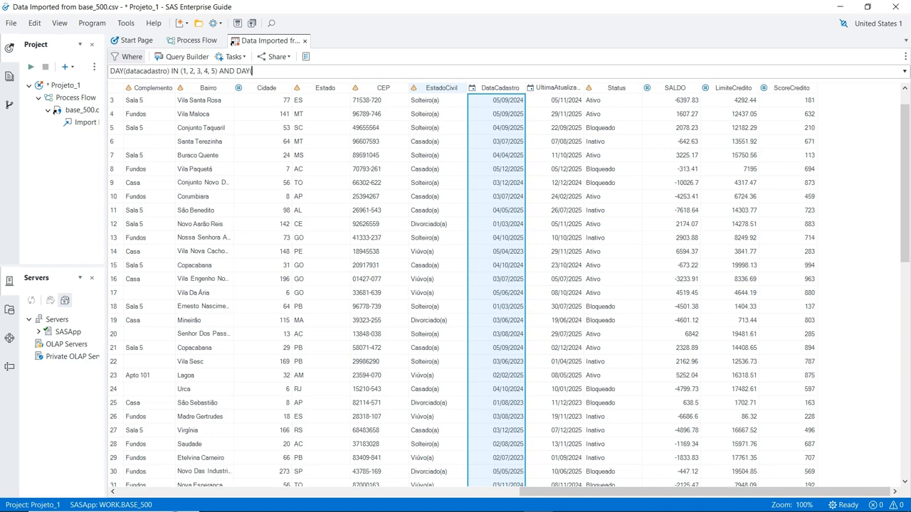
text(DASTRO) IN (1,2,3,4,5))
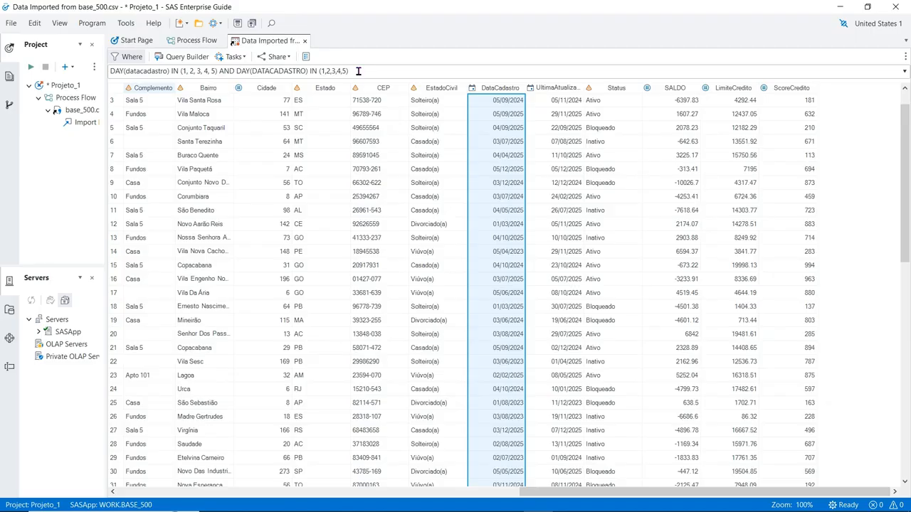
drag(905, 171, 905, 171)
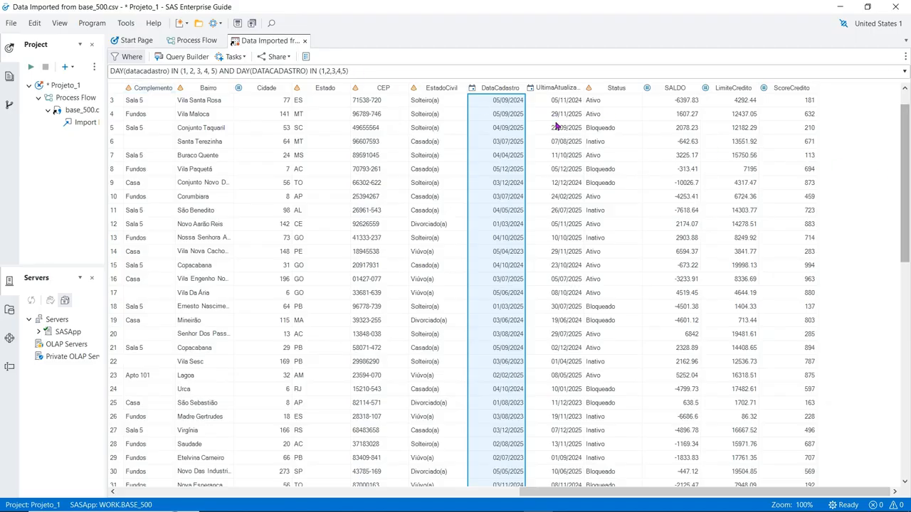
triple_click(390, 71)
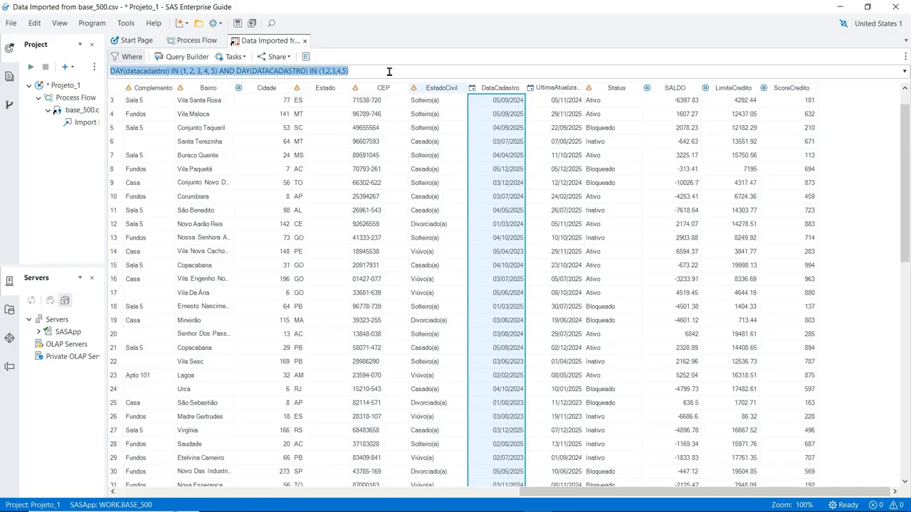
key(Return)
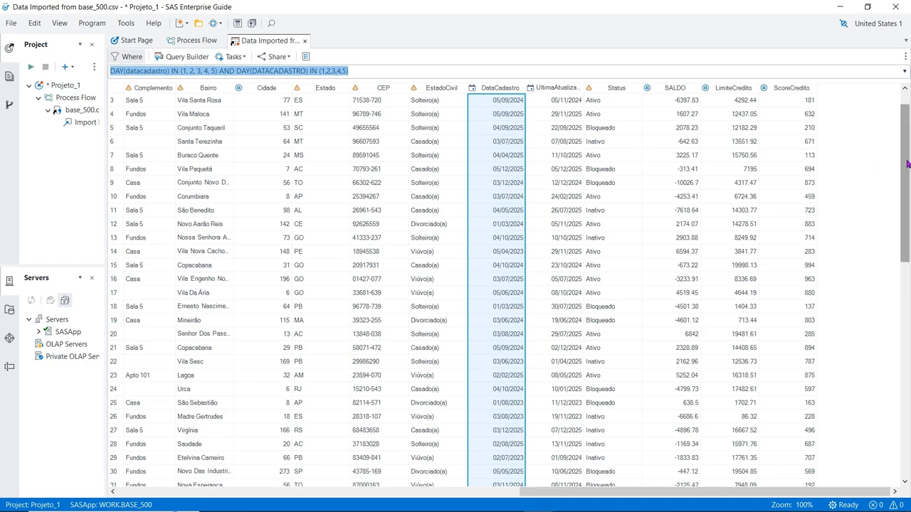
- Change the day list of the second DAY(DATACADASTRO) condition to (6,7) and apply the filter
drag(906, 164, 907, 164)
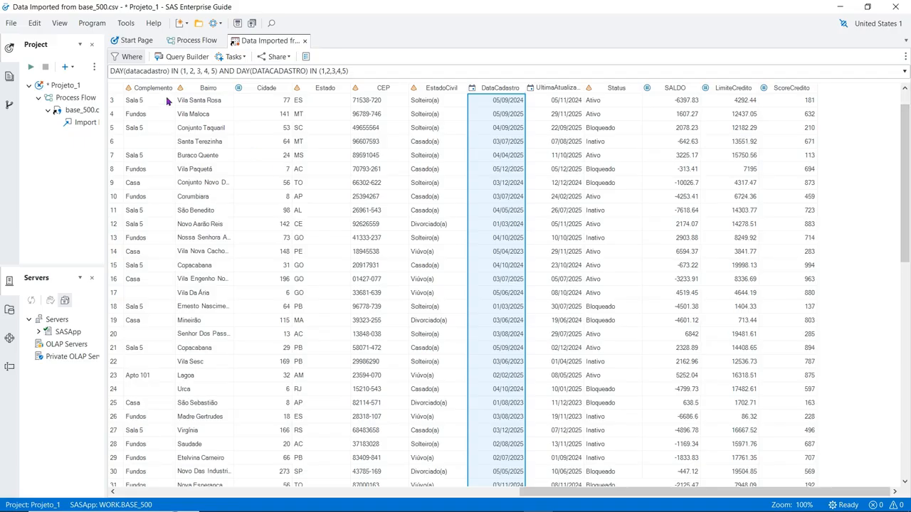
click(126, 74)
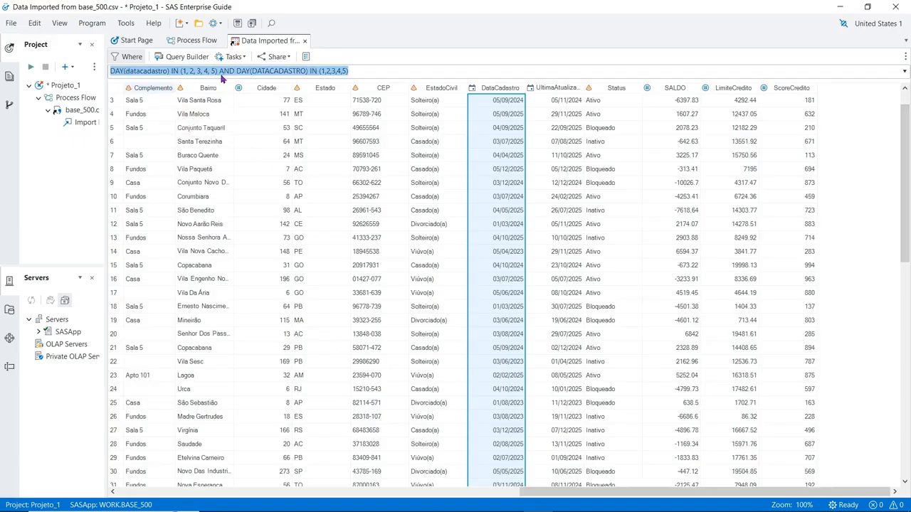
click(265, 72)
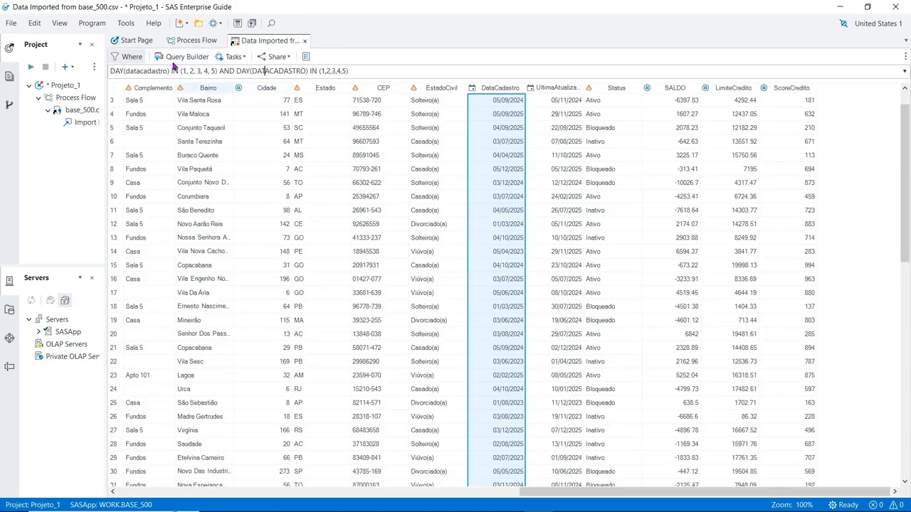
click(320, 71)
key(Delete)
key(Delete)
key(Delete)
key(Delete)
key(Delete)
key(Delete)
key(Delete)
key(Delete)
key(Delete)
text(6,7)
key(Return)
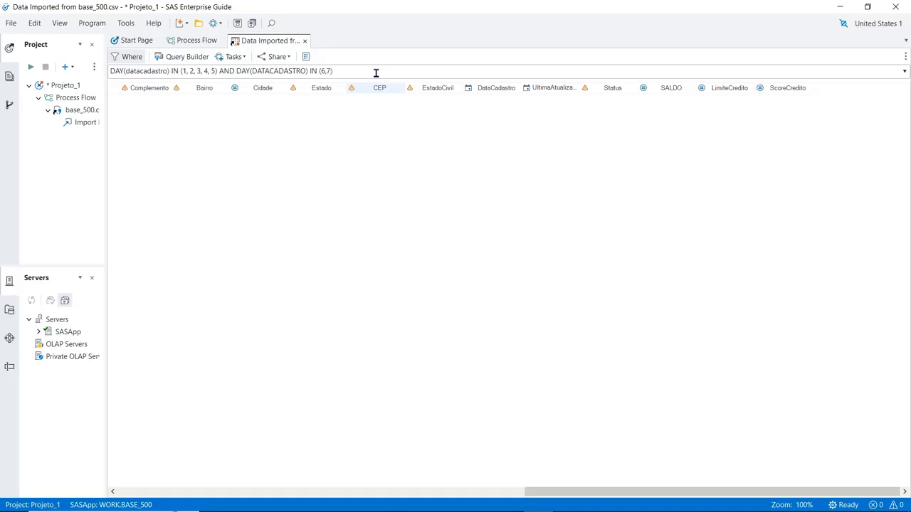
- Remove DATACADASTRO from the second DAY condition and look up the name UltimaAtualizacao in that column's properties
click(306, 71)
key(BackSpace)
key(BackSpace)
key(BackSpace)
key(BackSpace)
key(BackSpace)
key(BackSpace)
key(BackSpace)
key(BackSpace)
key(BackSpace)
key(BackSpace)
key(BackSpace)
key(BackSpace)
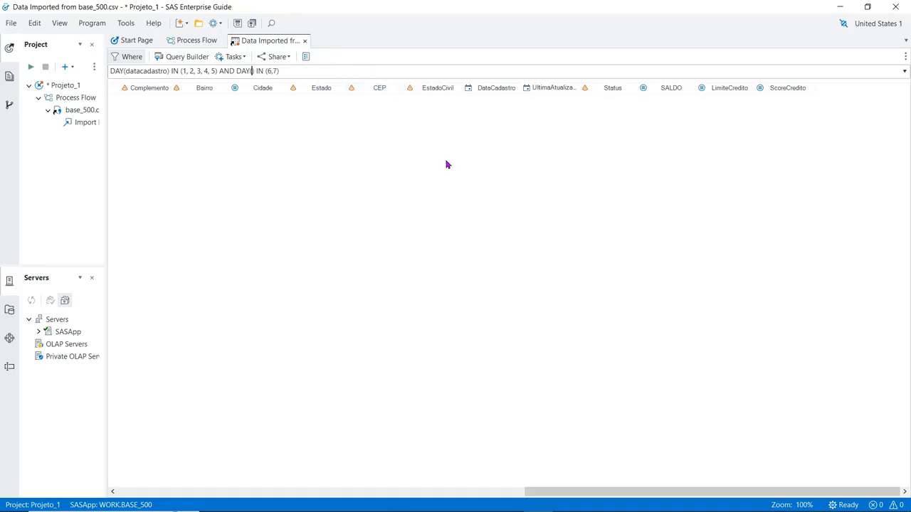
right_click(552, 92)
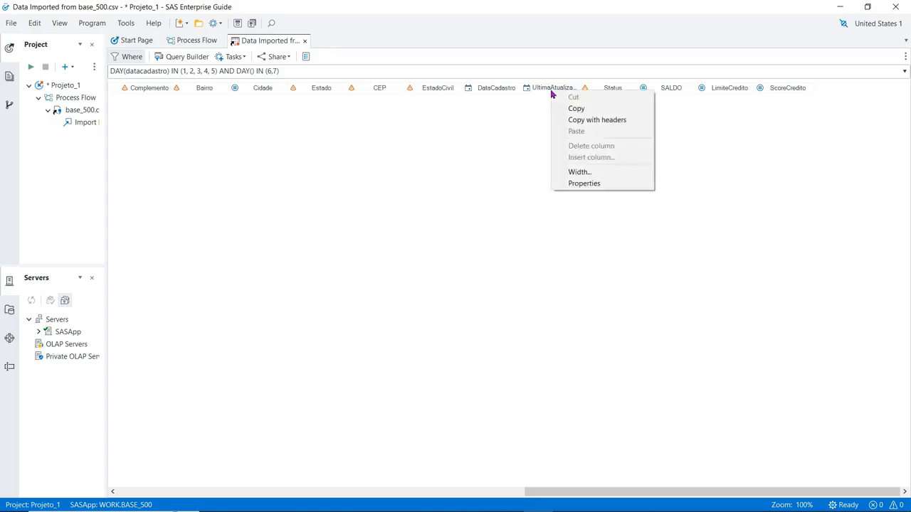
click(584, 183)
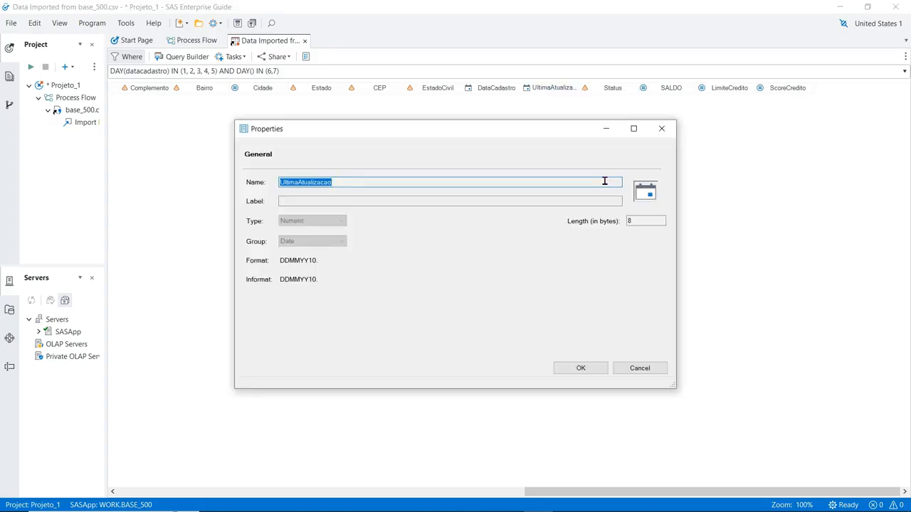
click(639, 368)
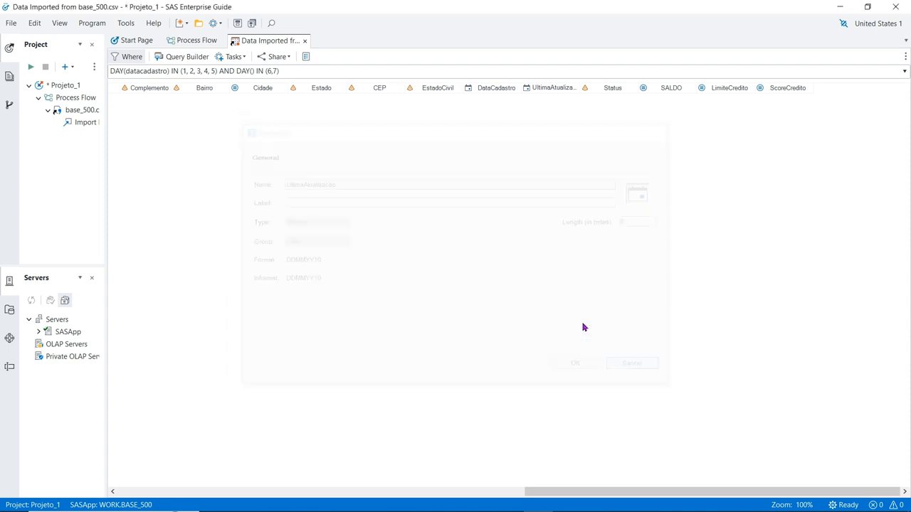
- Complete the second condition as DAY(UltimaAtualizacao) IN (1,2,3,4,5), apply it, and select the DataCadastro and UltimaAtualizacao columns in turn
triple_click(249, 71)
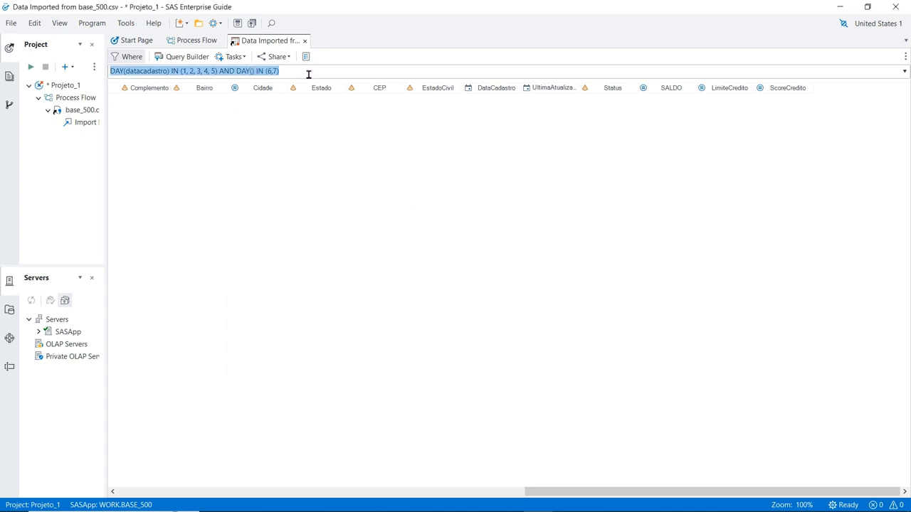
click(308, 74)
key(Left)
key(Left)
key(Left)
key(Left)
key(Left)
key(Left)
key(Left)
key(Left)
key(Left)
key(Left)
text(UltimaAtualizacao)
key(Right)
key(Right)
key(Delete)
key(Delete)
key(Delete)
text(1,2,3,4,5)
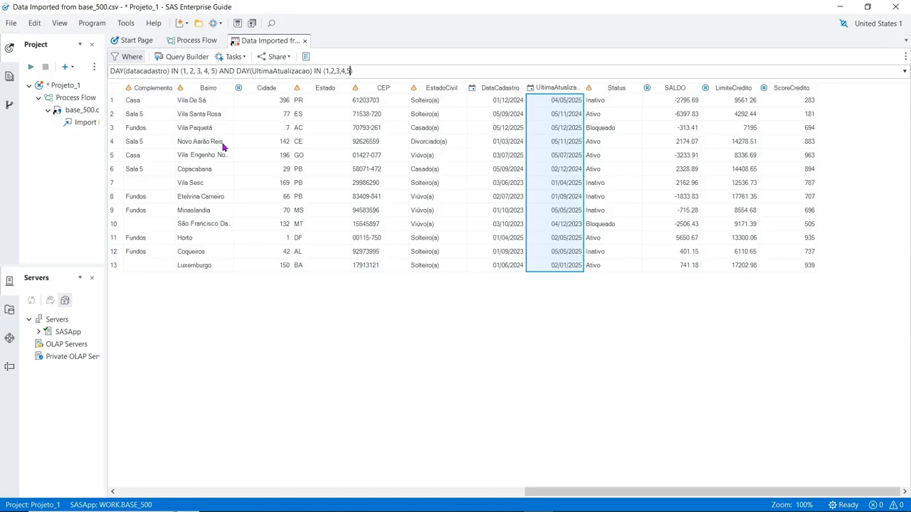
click(496, 88)
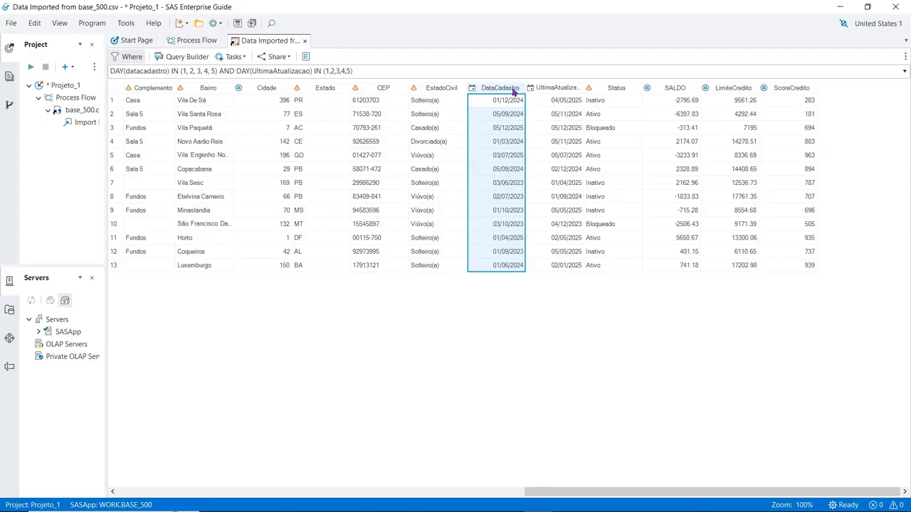
click(550, 89)
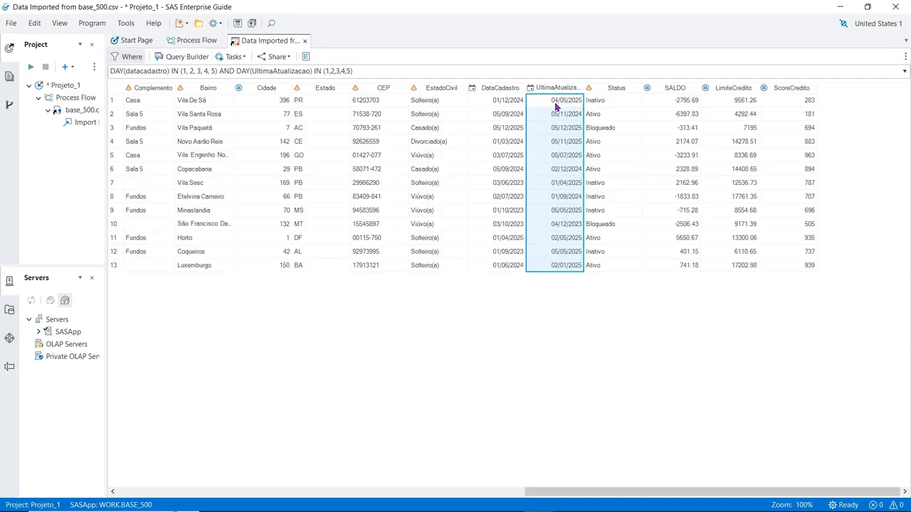
- Change the UltimaAtualizacao day list to (6,7), apply the filter, and select the DataCadastro and UltimaAtualizacao columns in turn
click(331, 72)
click(329, 72)
key(Delete)
key(Delete)
key(Delete)
key(Delete)
key(Delete)
key(Delete)
key(Delete)
key(Delete)
key(Delete)
text(6,7)
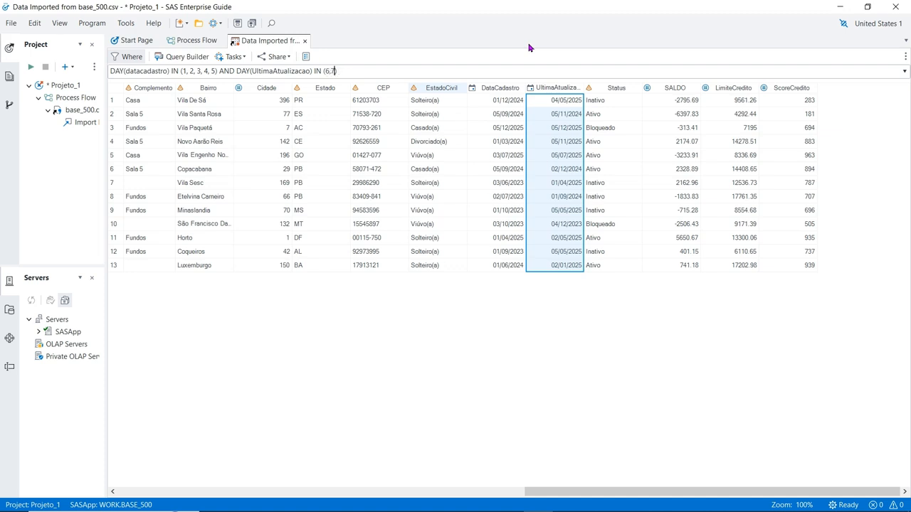
key(Return)
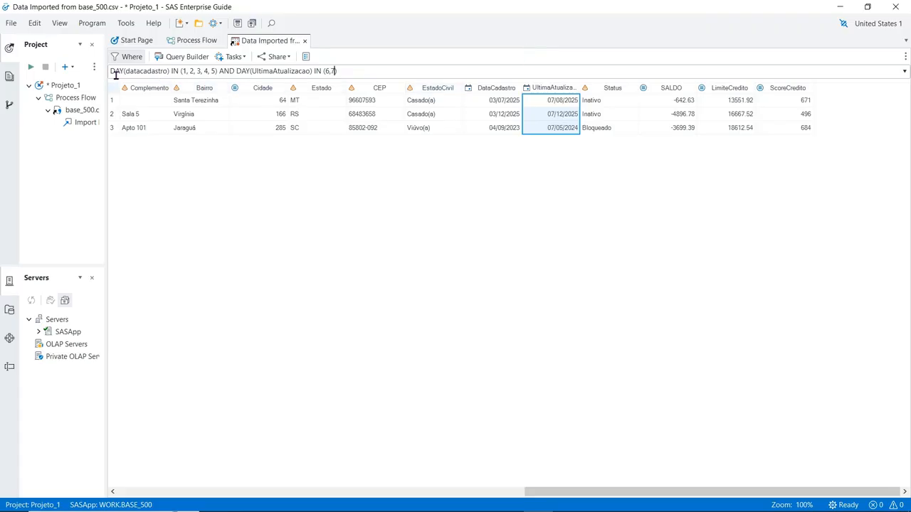
click(483, 89)
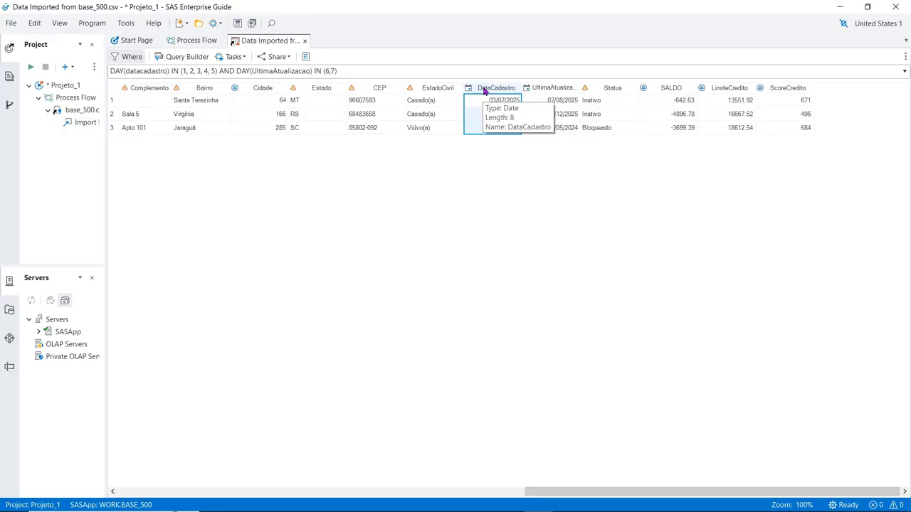
click(554, 89)
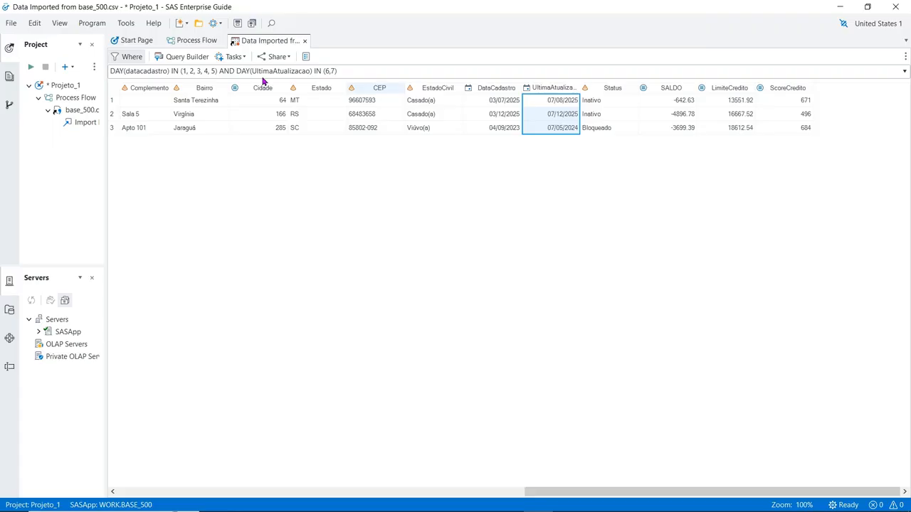
- Replace AND with OR between the DataCadastro and UltimaAtualizacao day conditions and apply the expression
click(348, 73)
key(Home)
key(Right)
key(Right)
key(Right)
key(Right)
key(Right)
key(Right)
key(Right)
key(Right)
key(Right)
key(Right)
key(Right)
key(Right)
key(Right)
key(Right)
key(Right)
key(Right)
key(Right)
key(Right)
key(Right)
key(Right)
key(Delete)
key(Delete)
key(Delete)
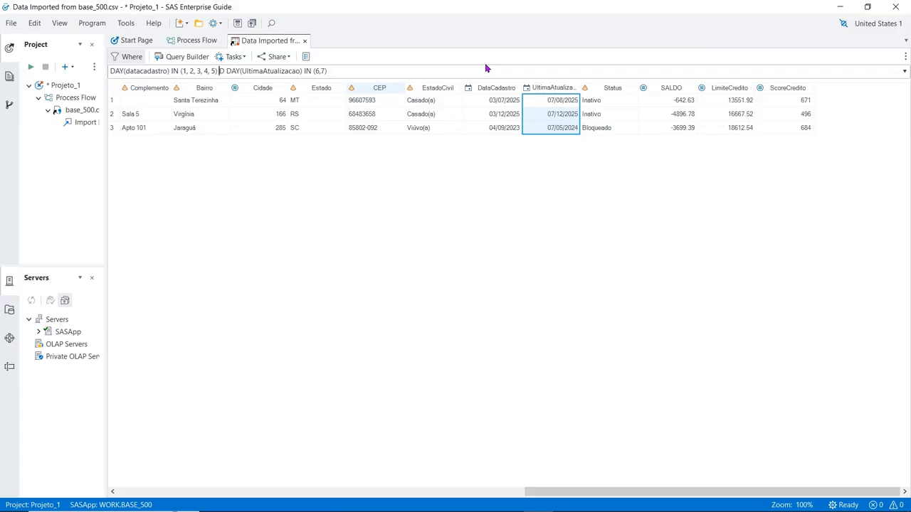
text(OR)
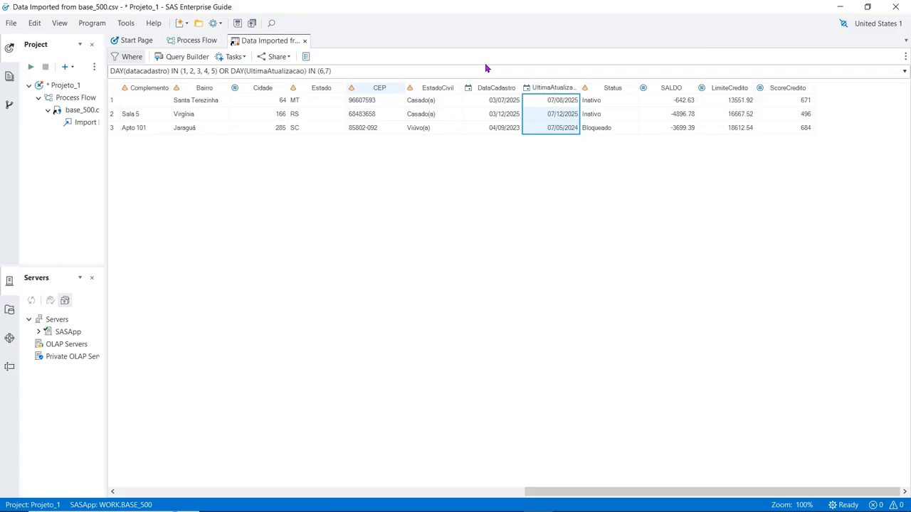
key(Return)
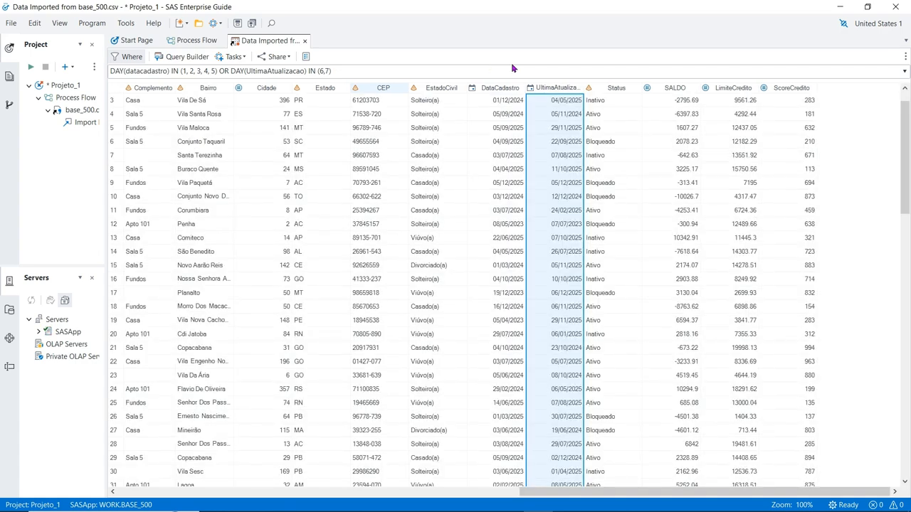
- Compare the DataCadastro and UltimaAtualizacao dates in rows 12 and 13 against the OR conditions
drag(904, 162, 903, 162)
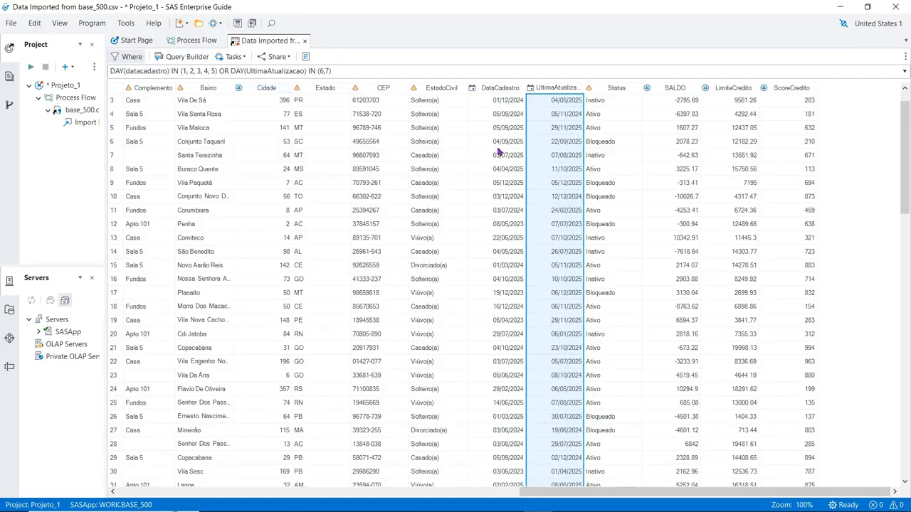
click(484, 227)
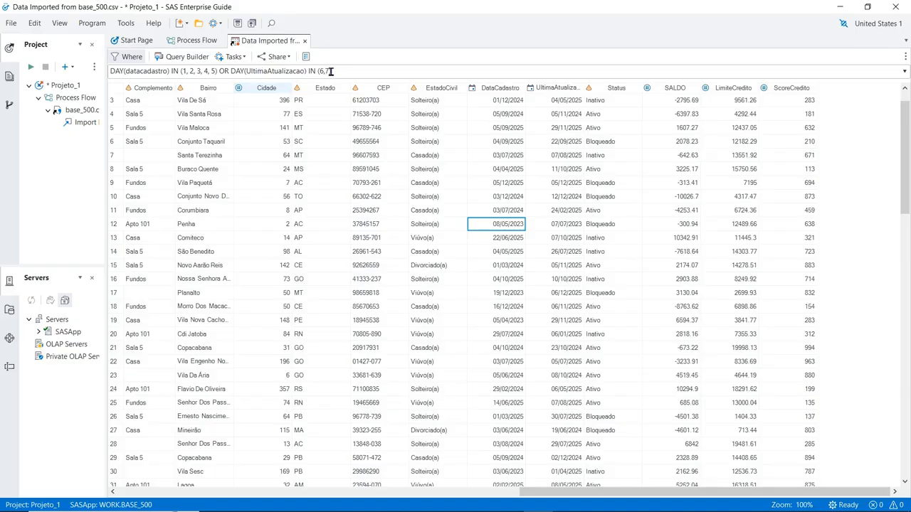
drag(559, 227, 513, 224)
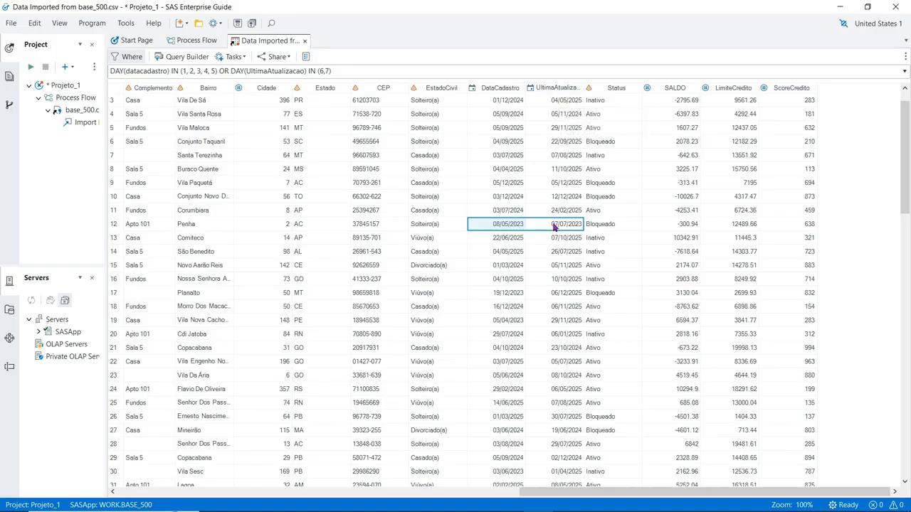
click(492, 242)
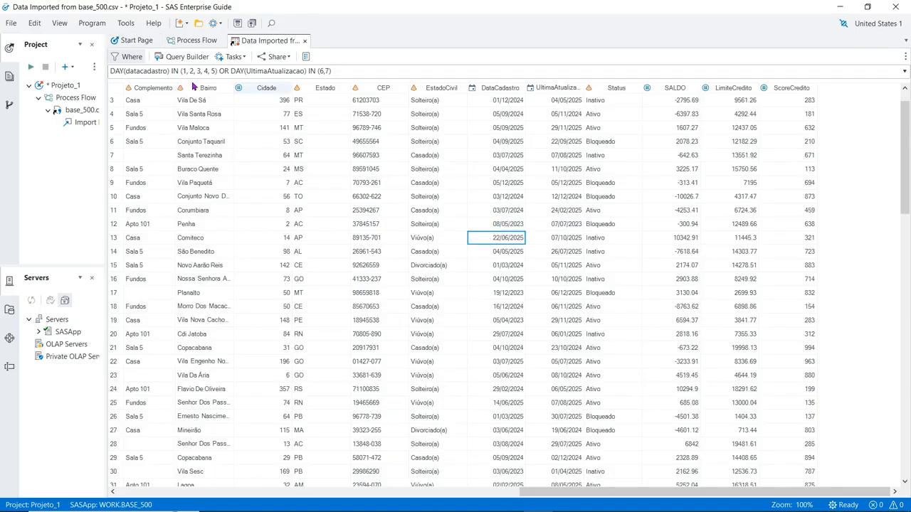
click(552, 242)
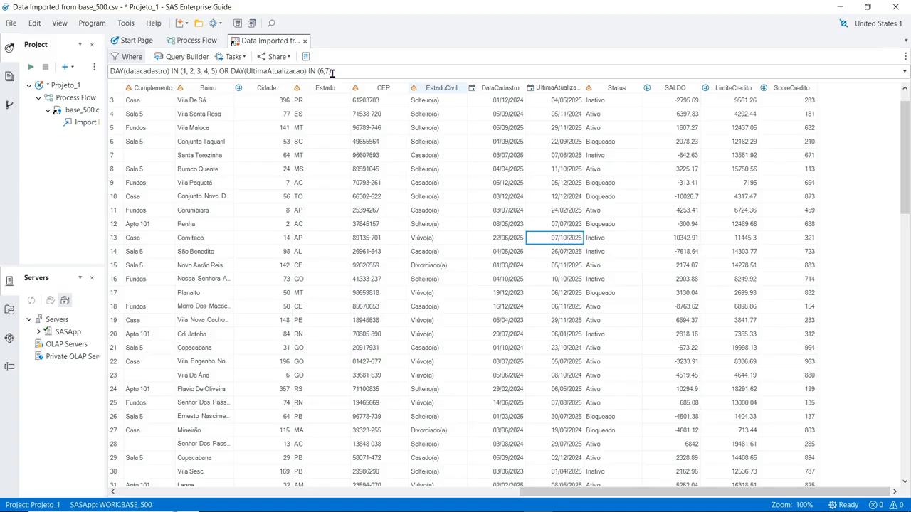
- Replace the filter with ESTADO IN ("rs") and apply it, extend the list to ("rs", "RS") and reapply
triple_click(332, 73)
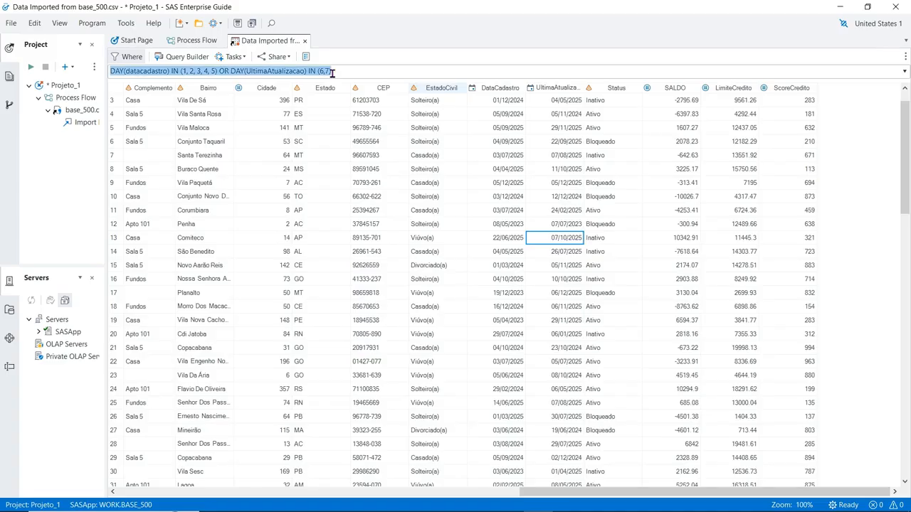
key(Delete)
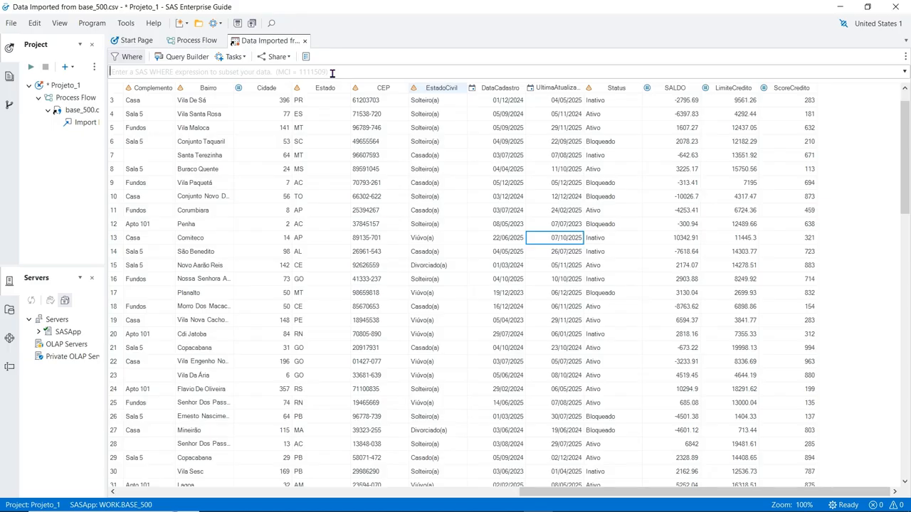
click(318, 88)
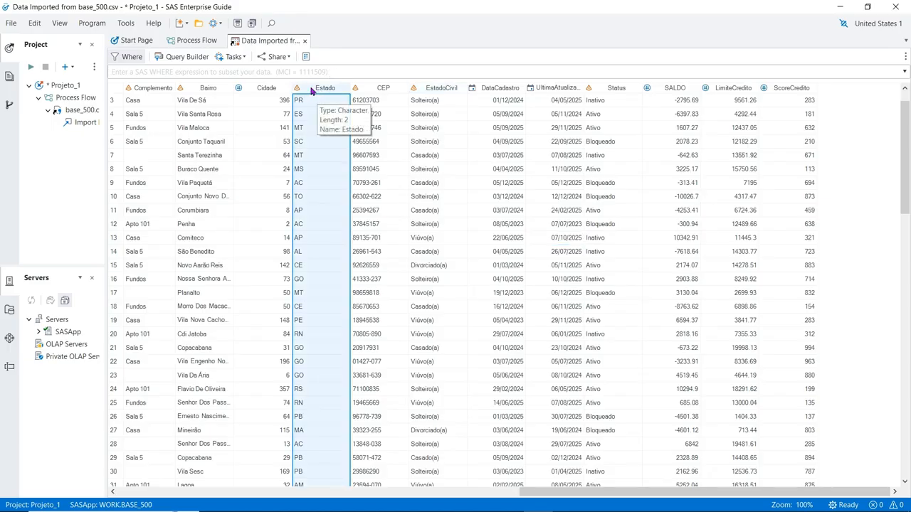
click(298, 71)
text(ESTA)
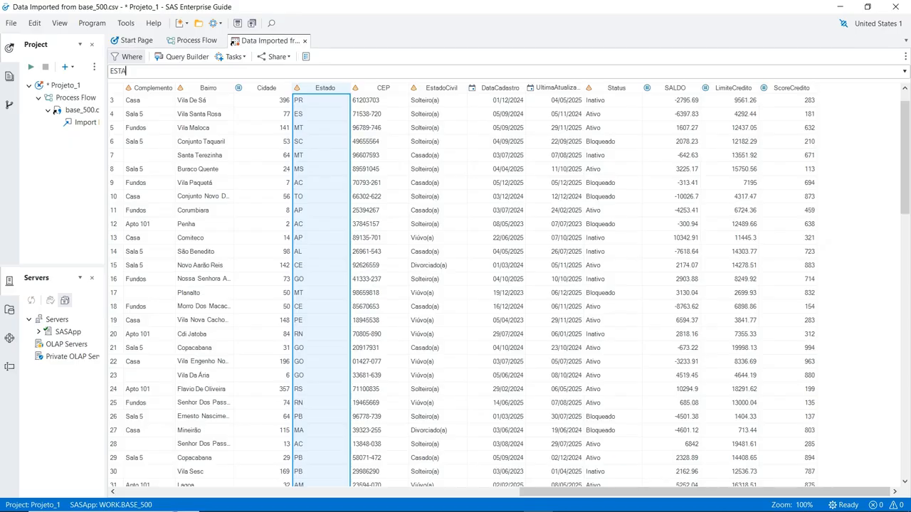
text(DO IN ("rs"))
key(Return)
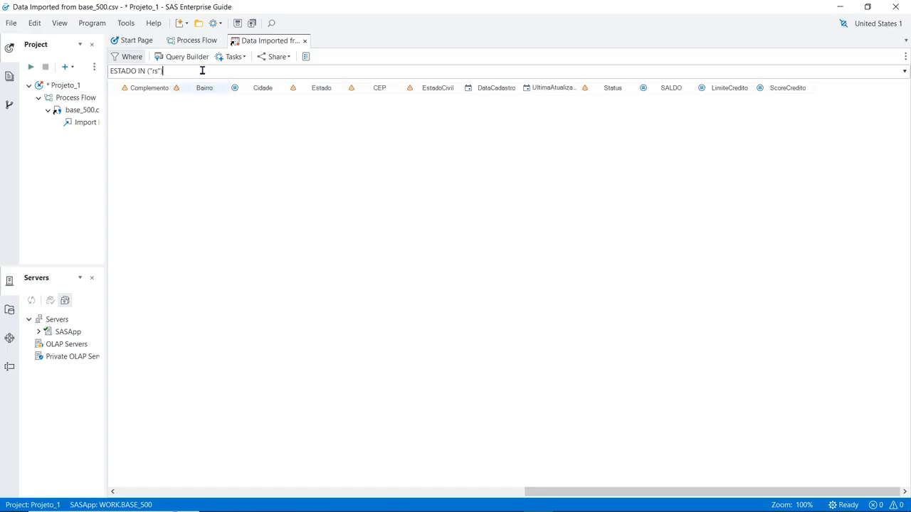
text(, "RS")
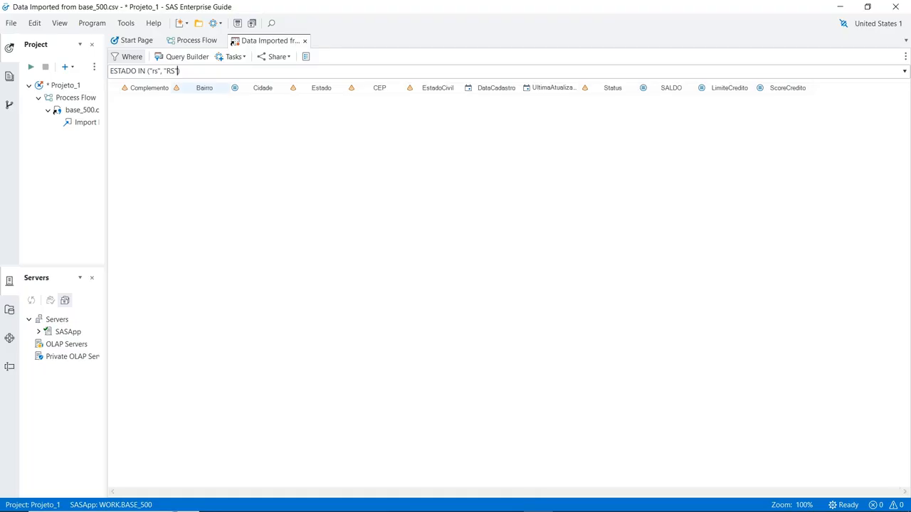
key(Return)
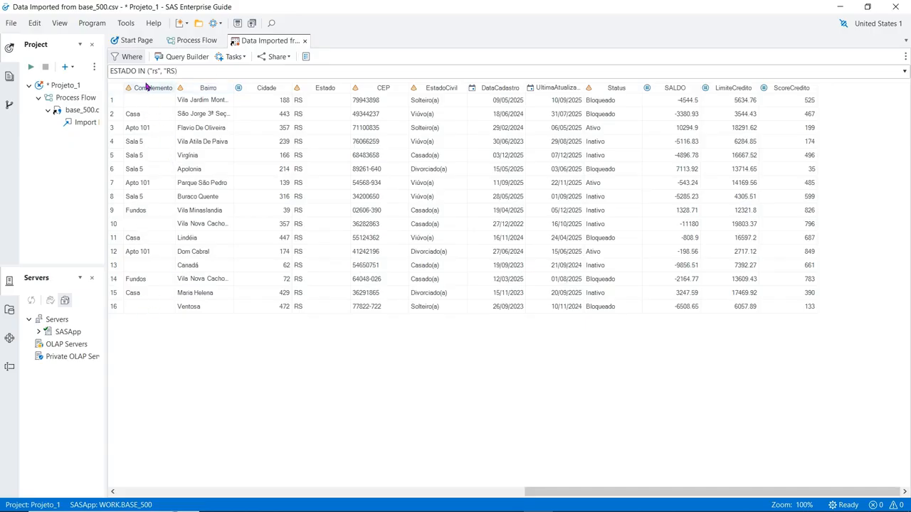
- Remove the closing quote after RS, try to apply the unbalanced expression ESTADO IN ("rs", "RS) twice, and close each resulting dialog
key(BackSpace)
key(BackSpace)
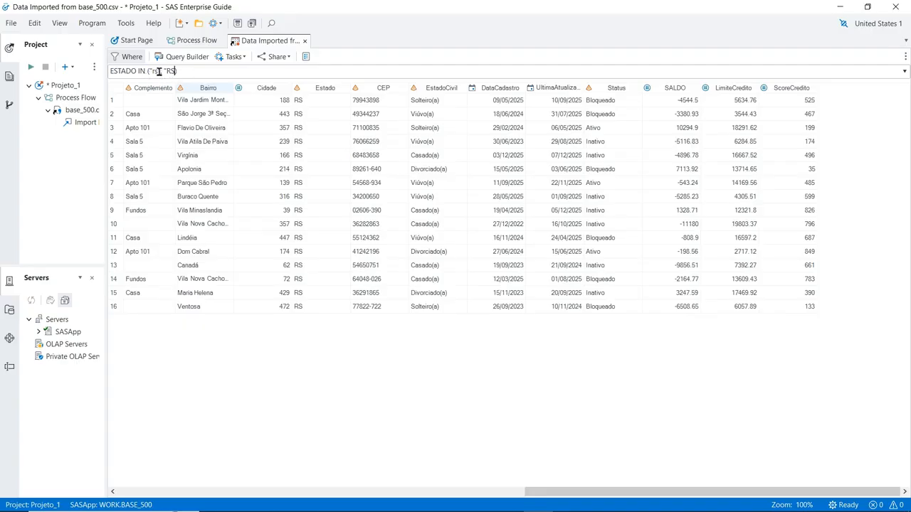
key(BackSpace)
key(BackSpace)
text("))
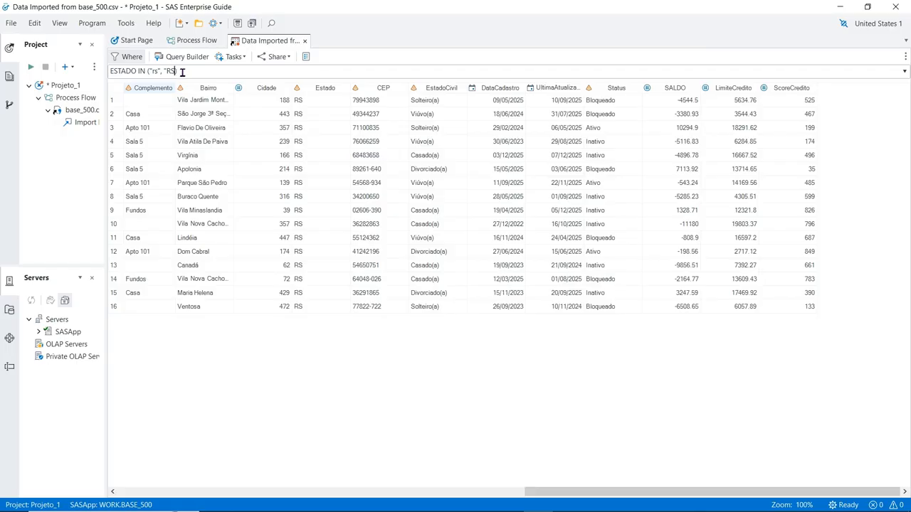
key(Return)
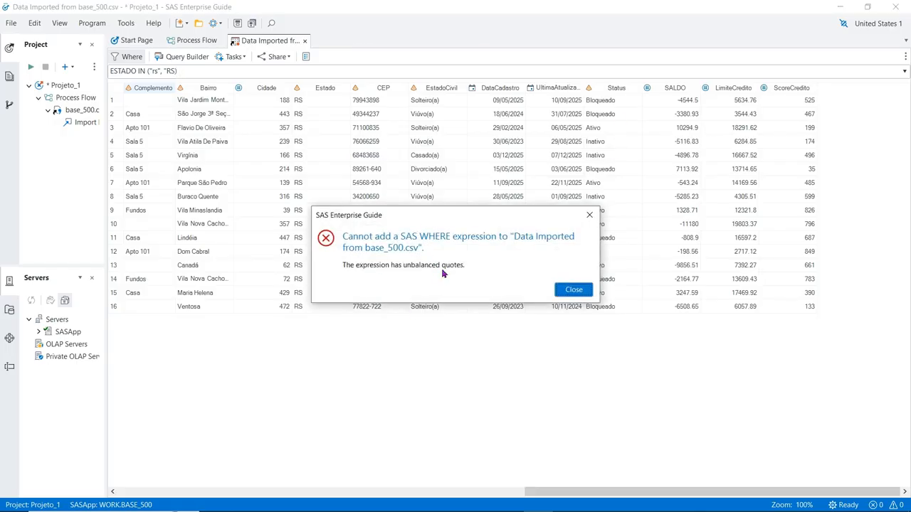
click(573, 290)
text("))
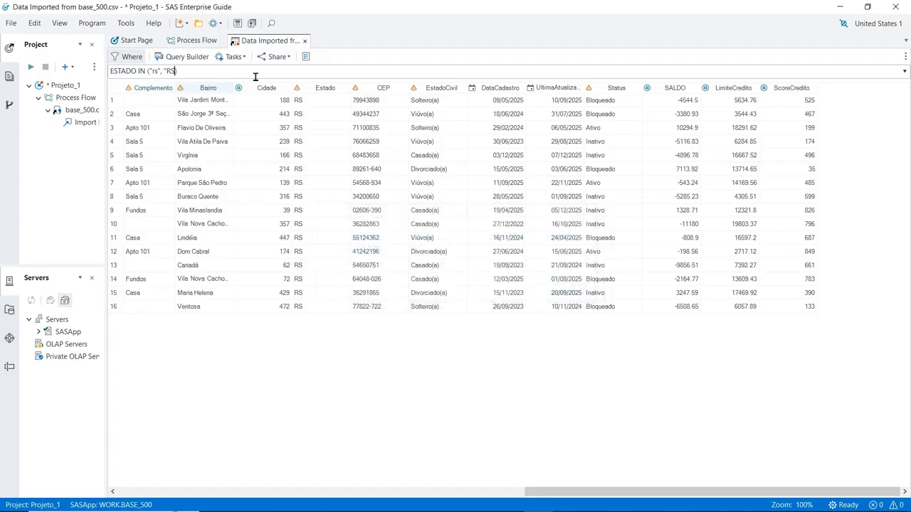
text("))
key(BackSpace)
key(Return)
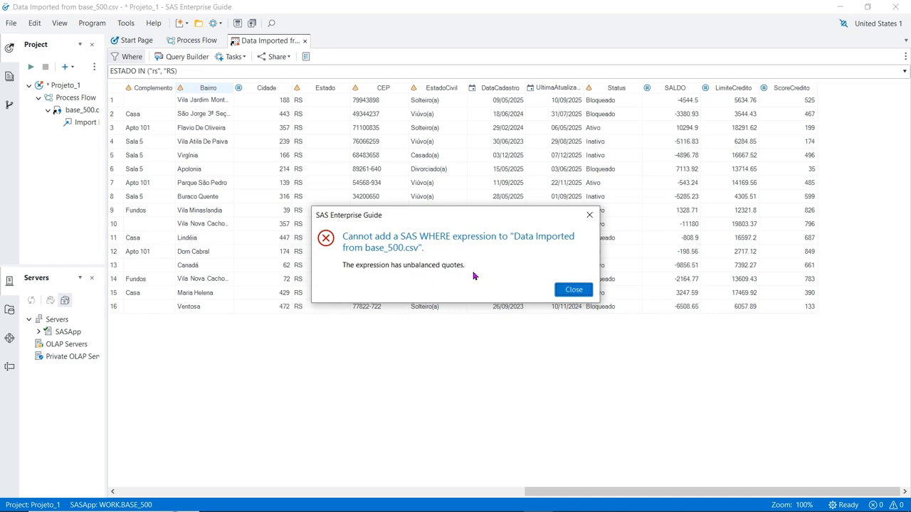
click(574, 289)
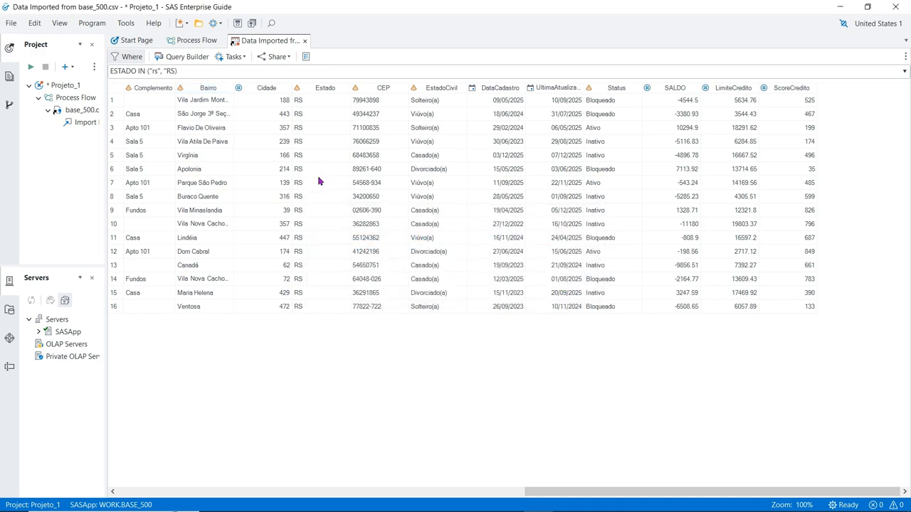